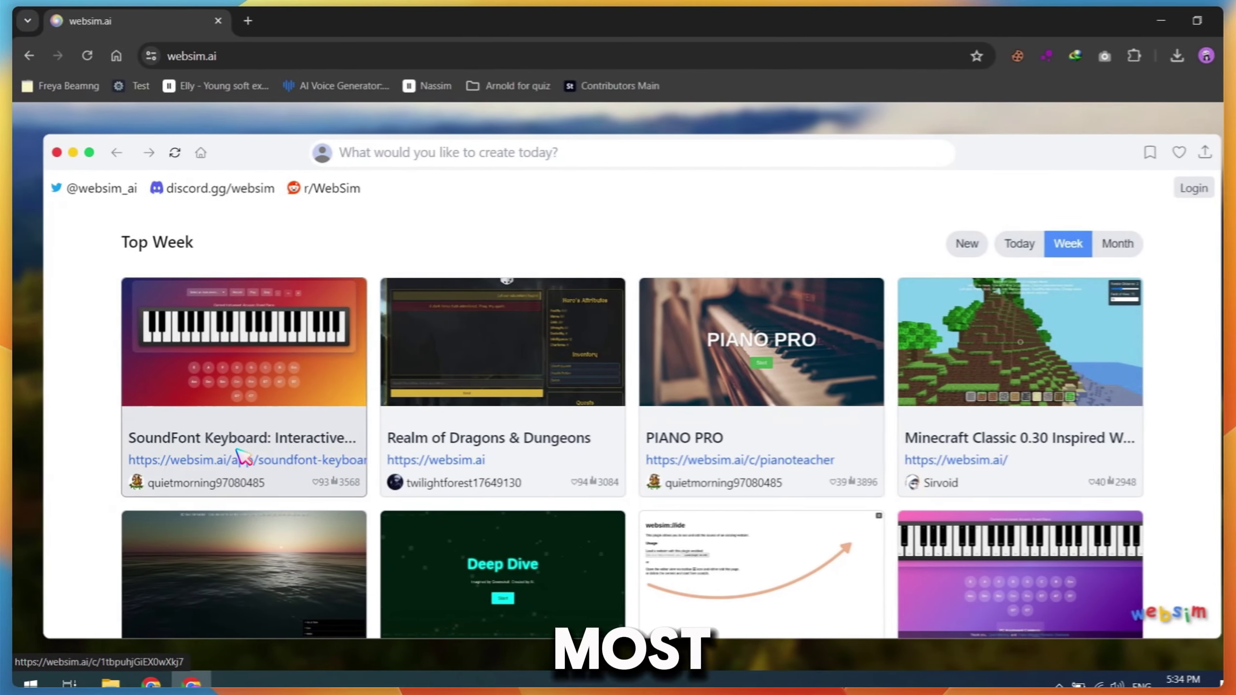
scroll(354, 545, "down", 3)
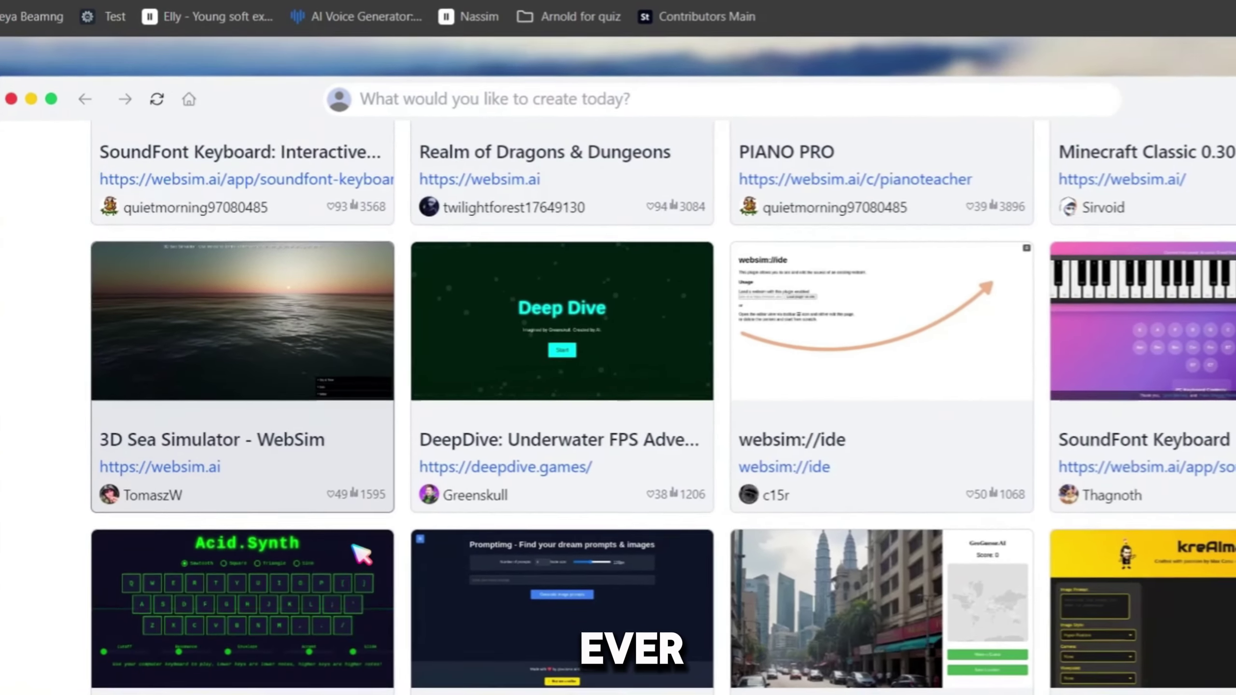
scroll(361, 554, "up", 3)
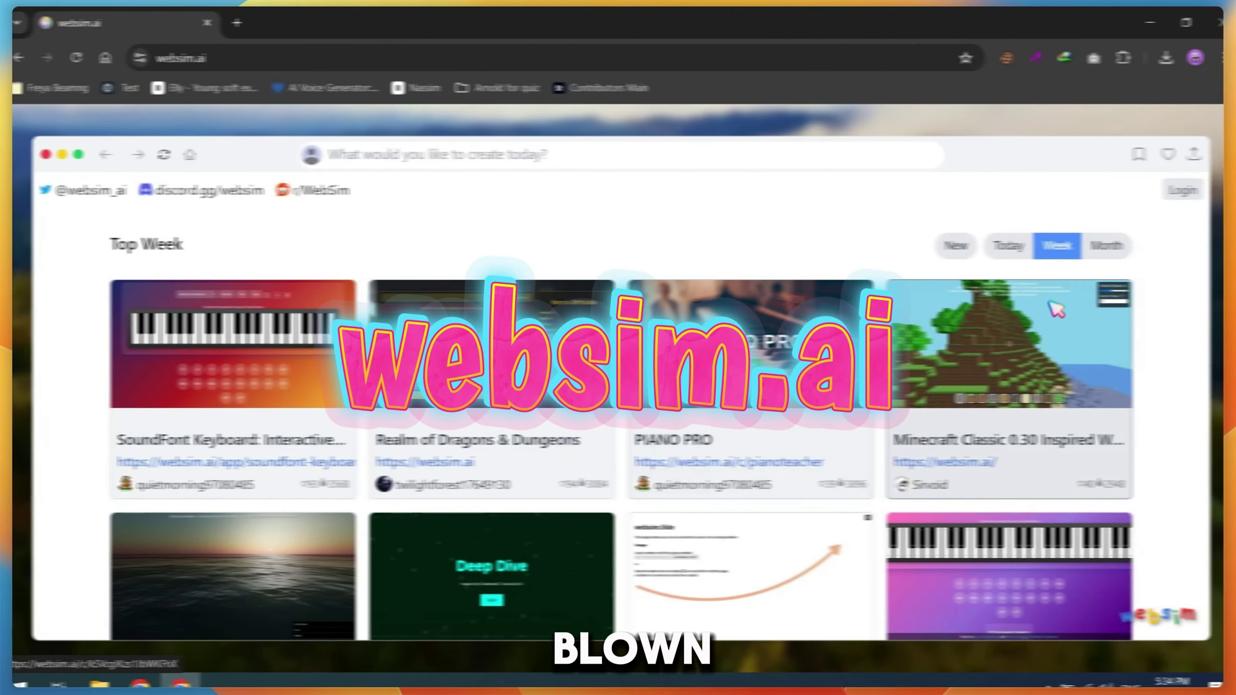
Check the SoundFont Keyboard's instrument choices, then sign in to WebSim with Google
left_click(367, 446)
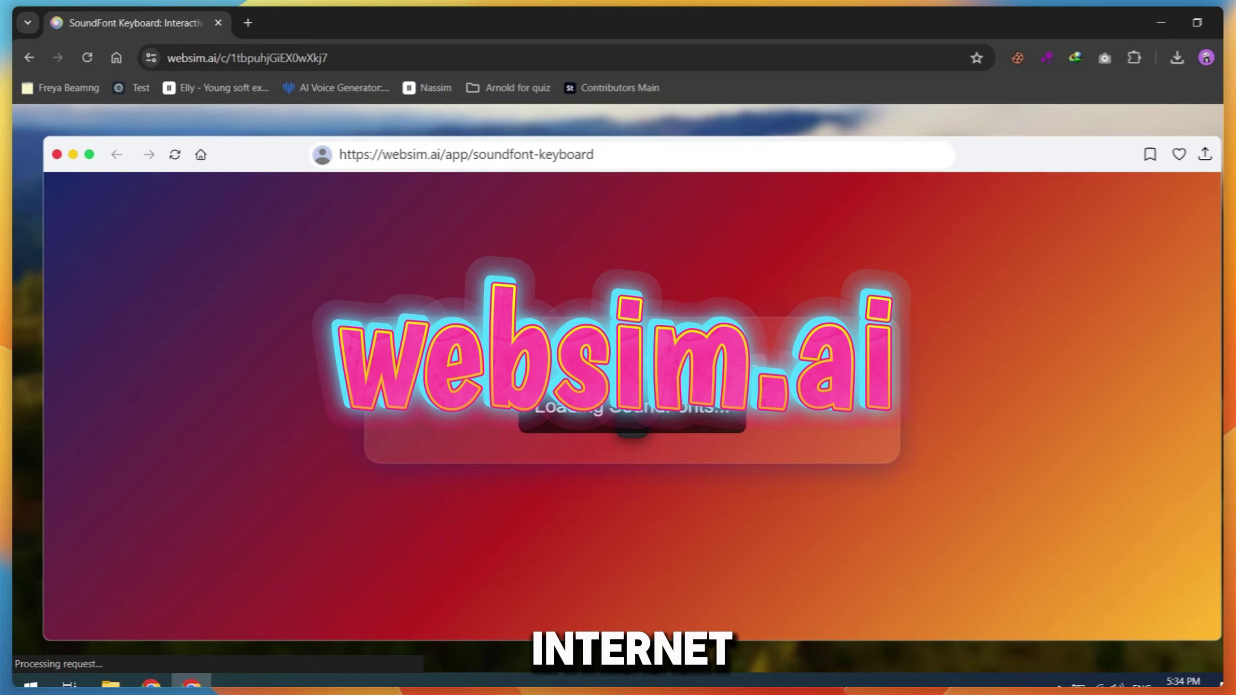
left_click(497, 365)
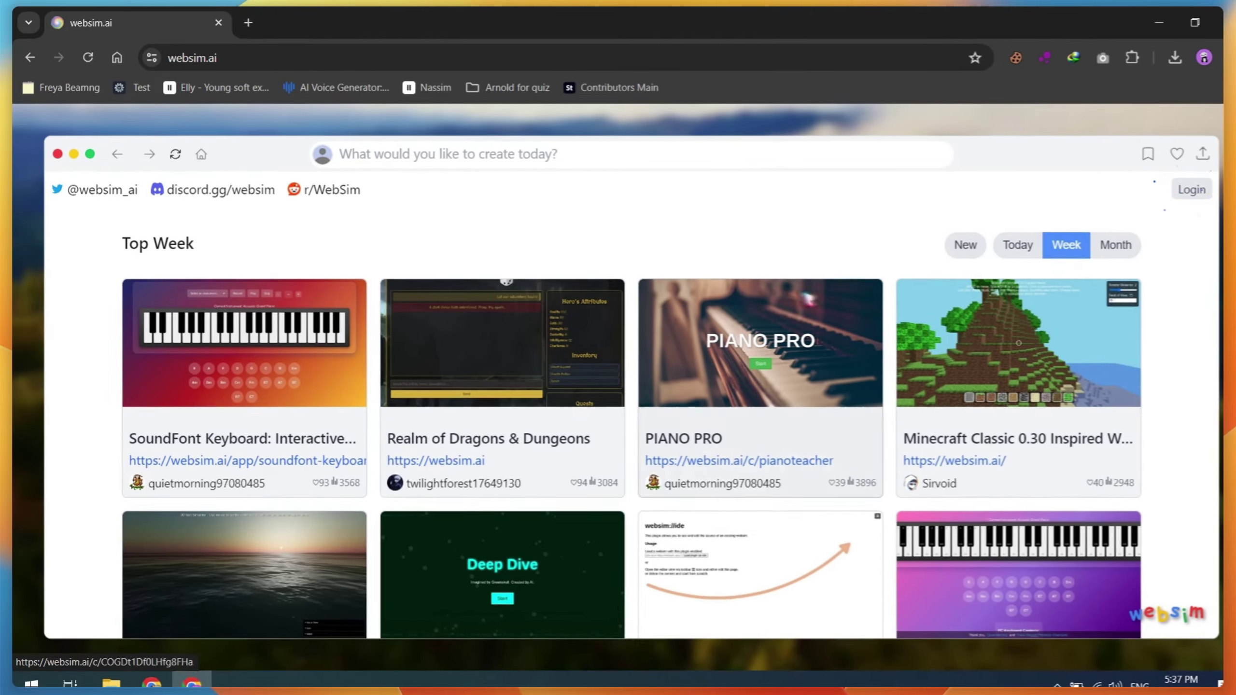
left_click(1192, 189)
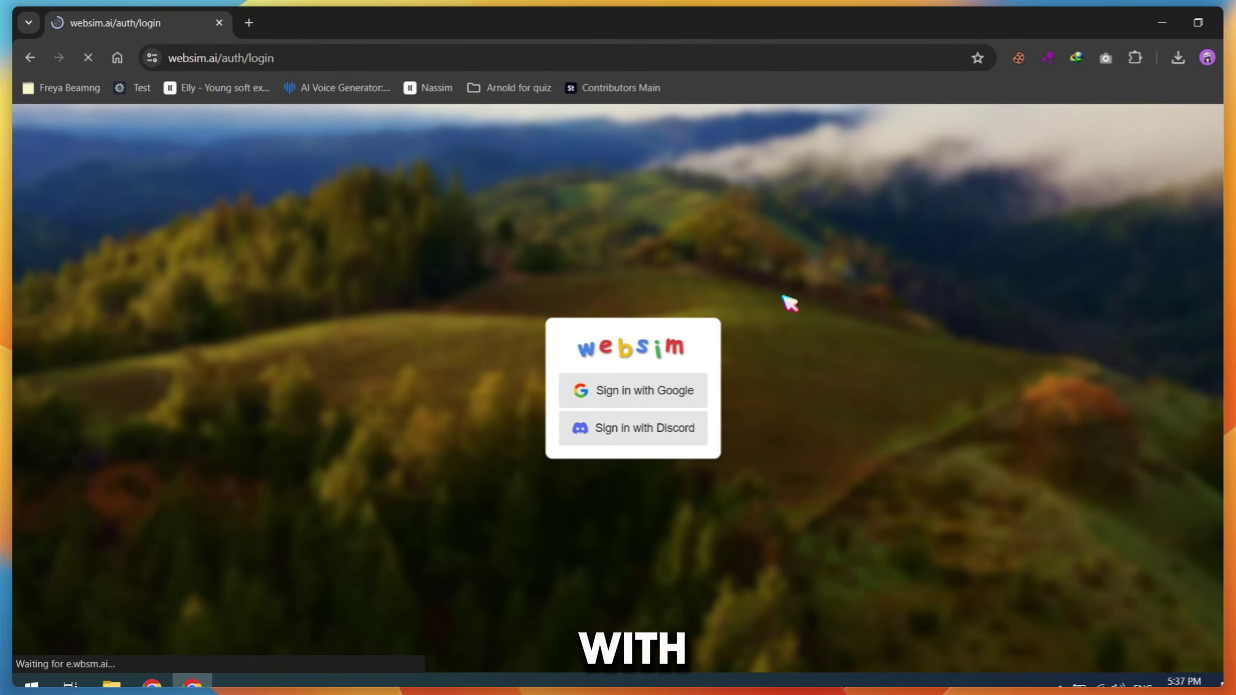
left_click(633, 391)
scroll(814, 467, "down", 3)
scroll(814, 467, "down", 2)
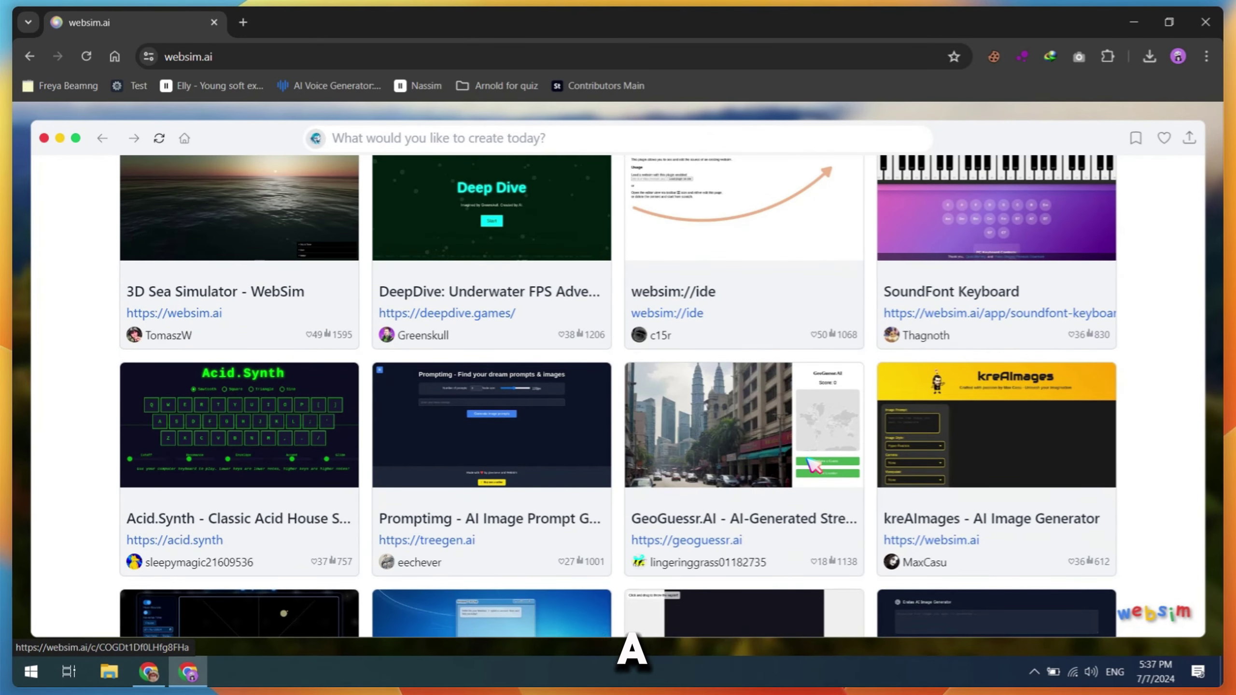
scroll(814, 467, "down", 2)
scroll(812, 435, "up", 3)
scroll(810, 406, "up", 3)
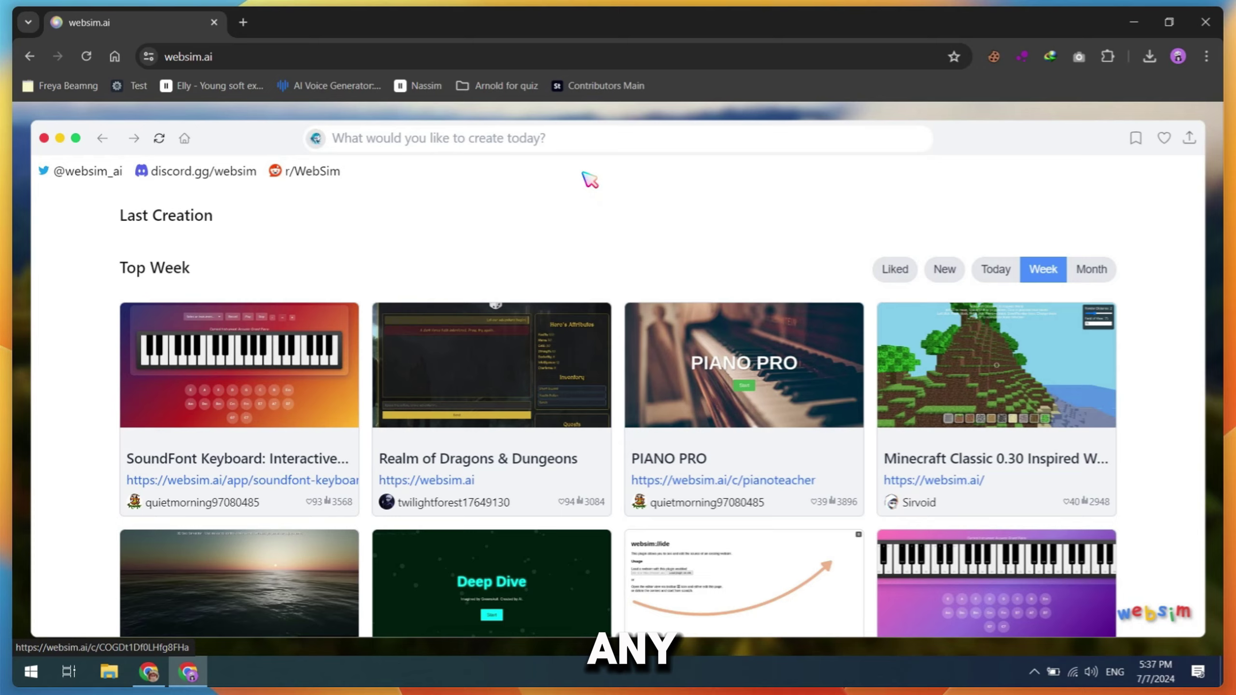
Generate a TechShoes store site from the prompt 'new tech shoes store' using Sonnet 3.5
left_click(577, 143)
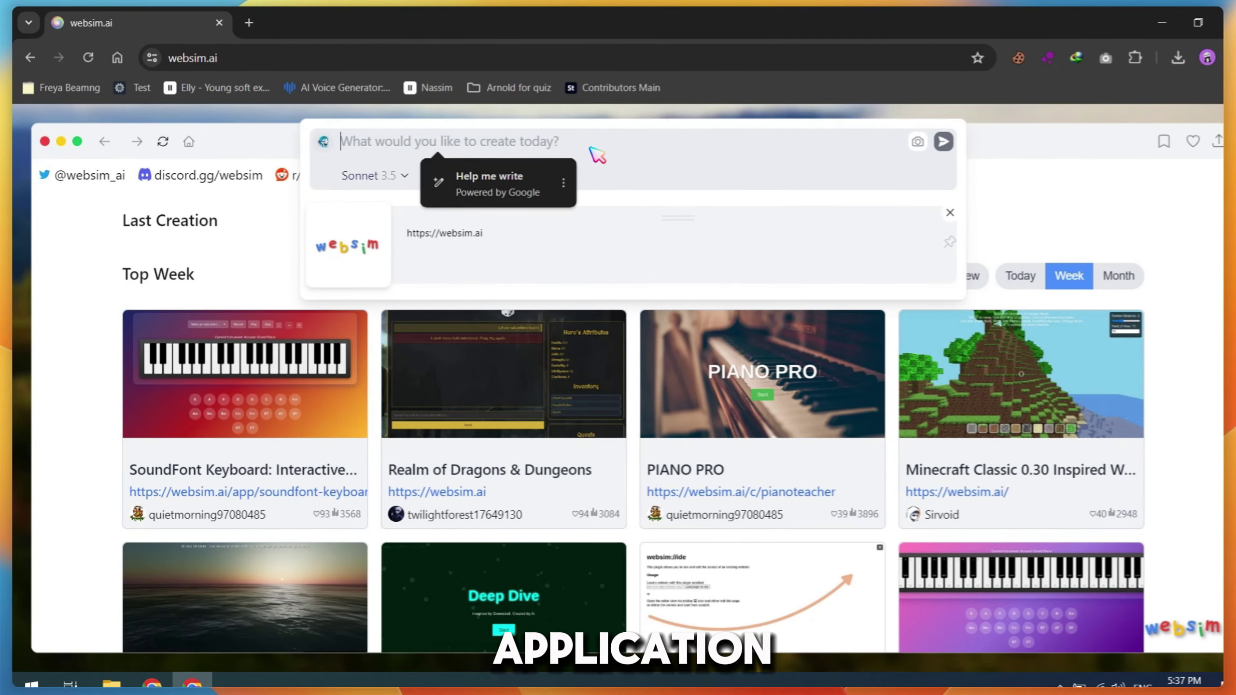
left_click(397, 177)
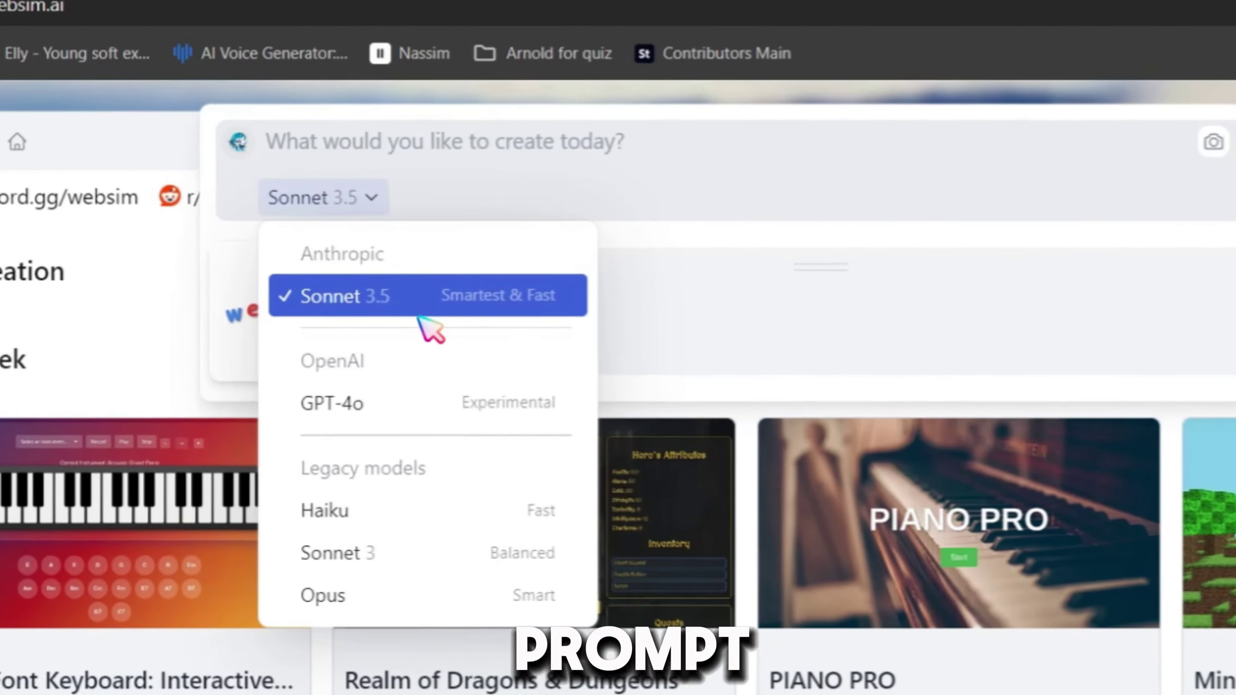
left_click(415, 236)
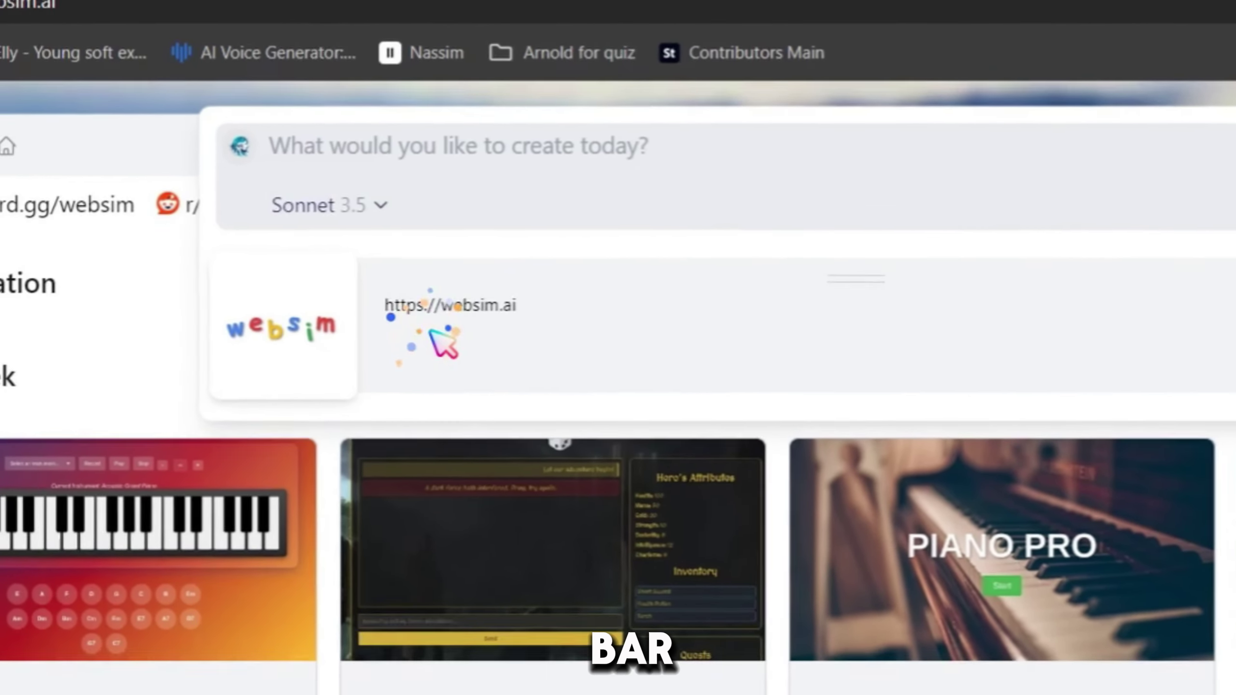
left_click(415, 170)
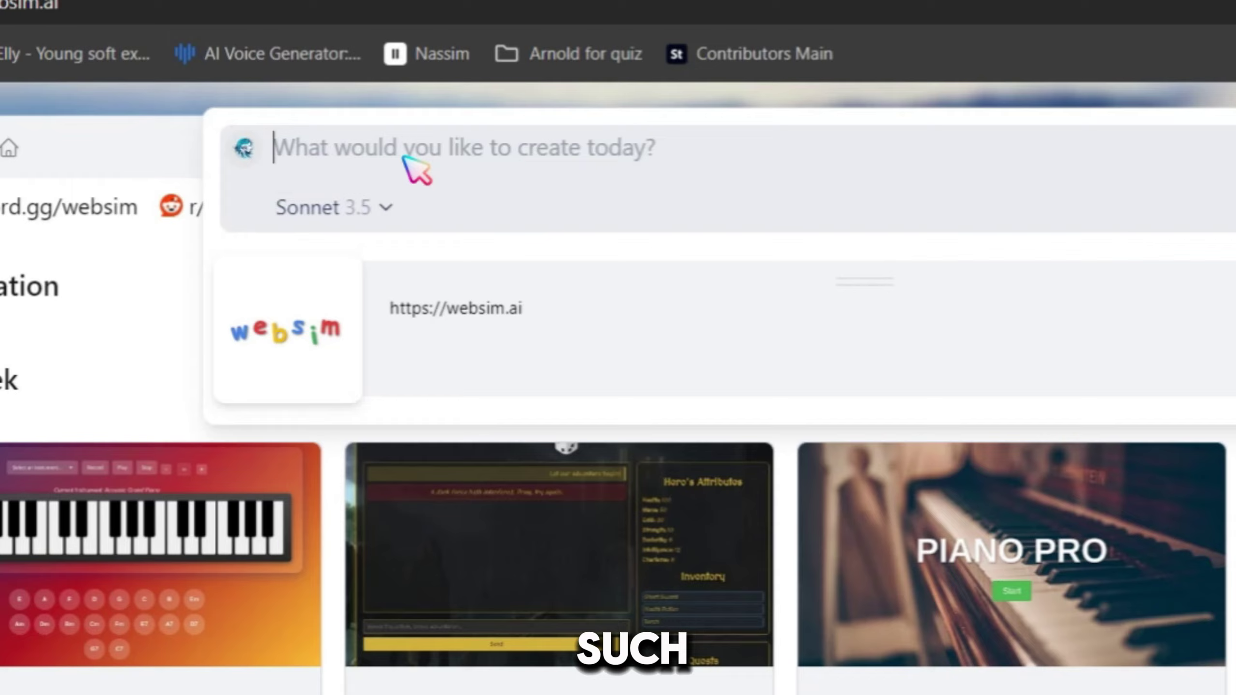
type("f")
key("BackSpace")
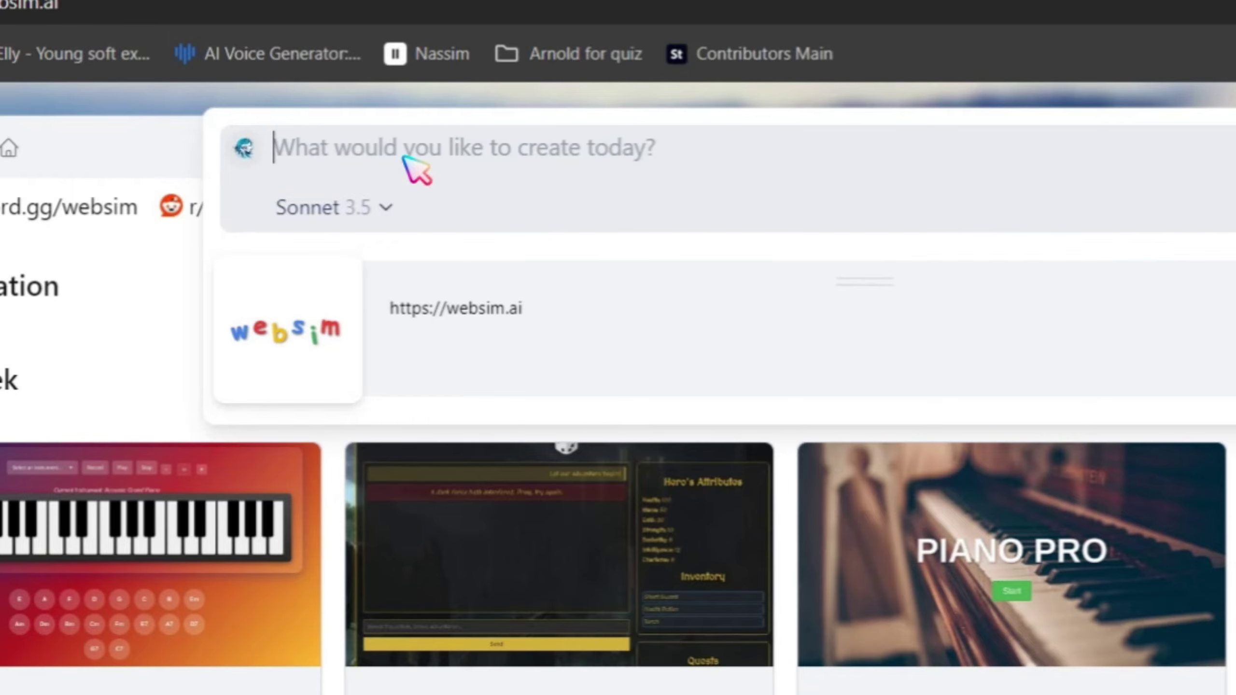
type("new tech")
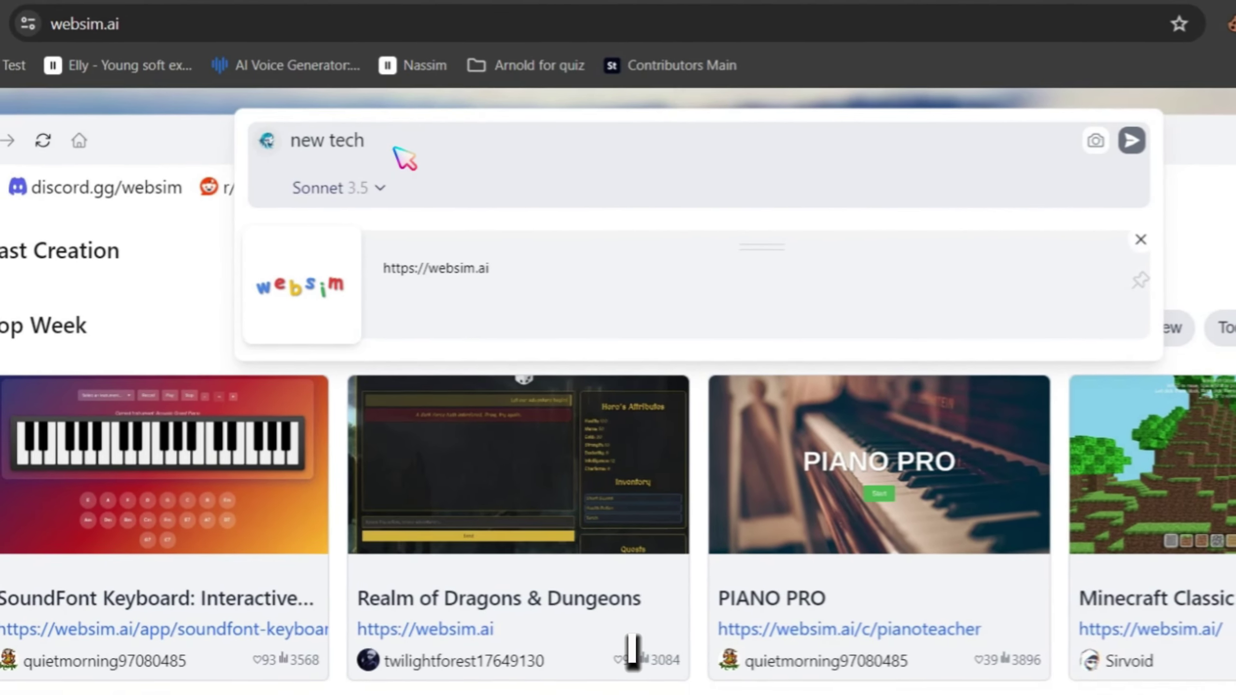
type(" sh")
type("oes")
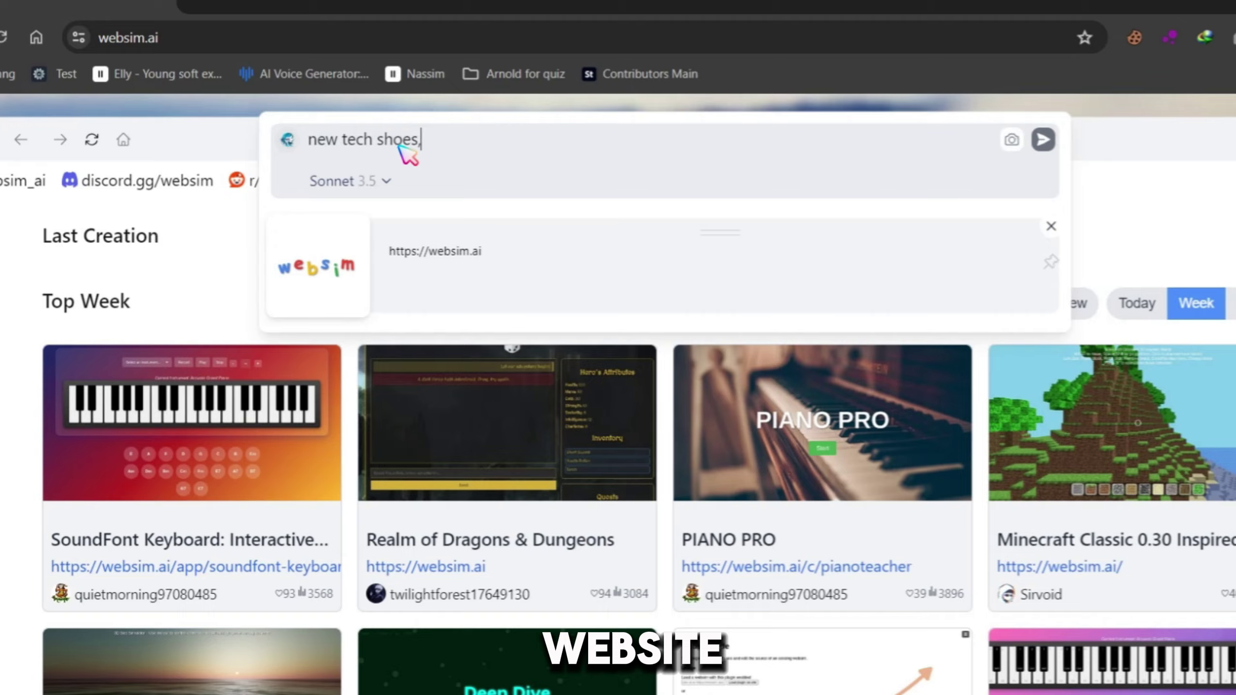
type(".store")
key("Return")
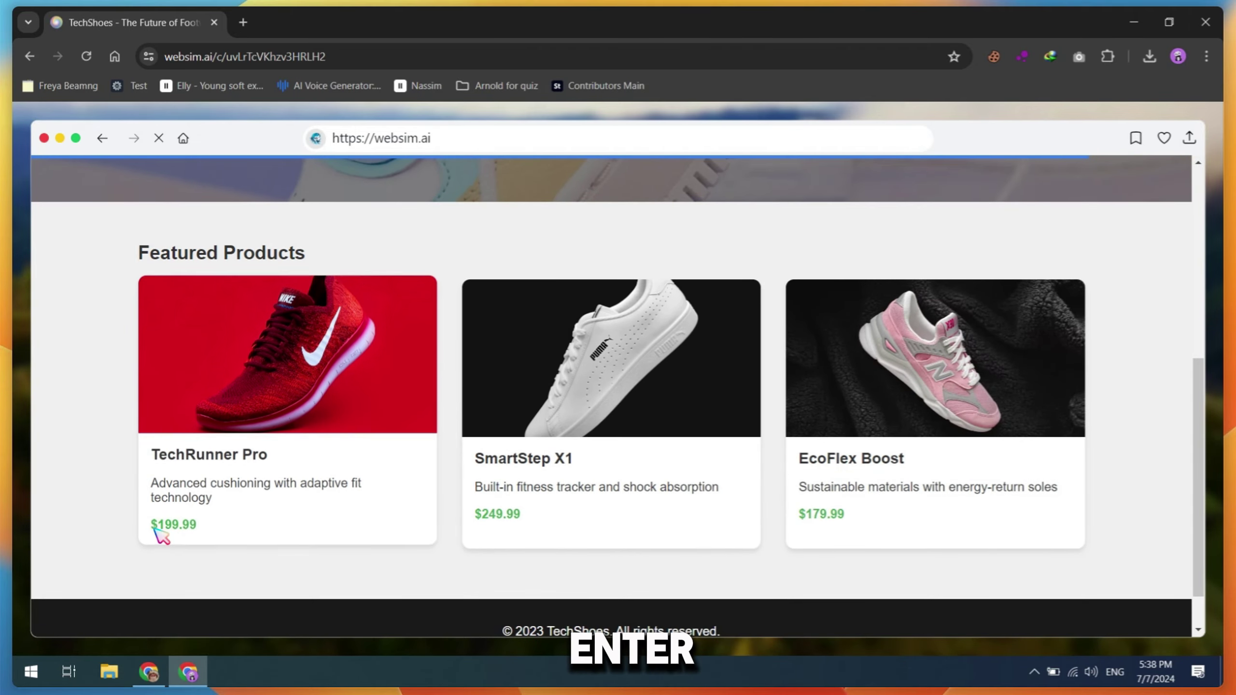
scroll(634, 500, "up", 1)
scroll(635, 498, "up", 3)
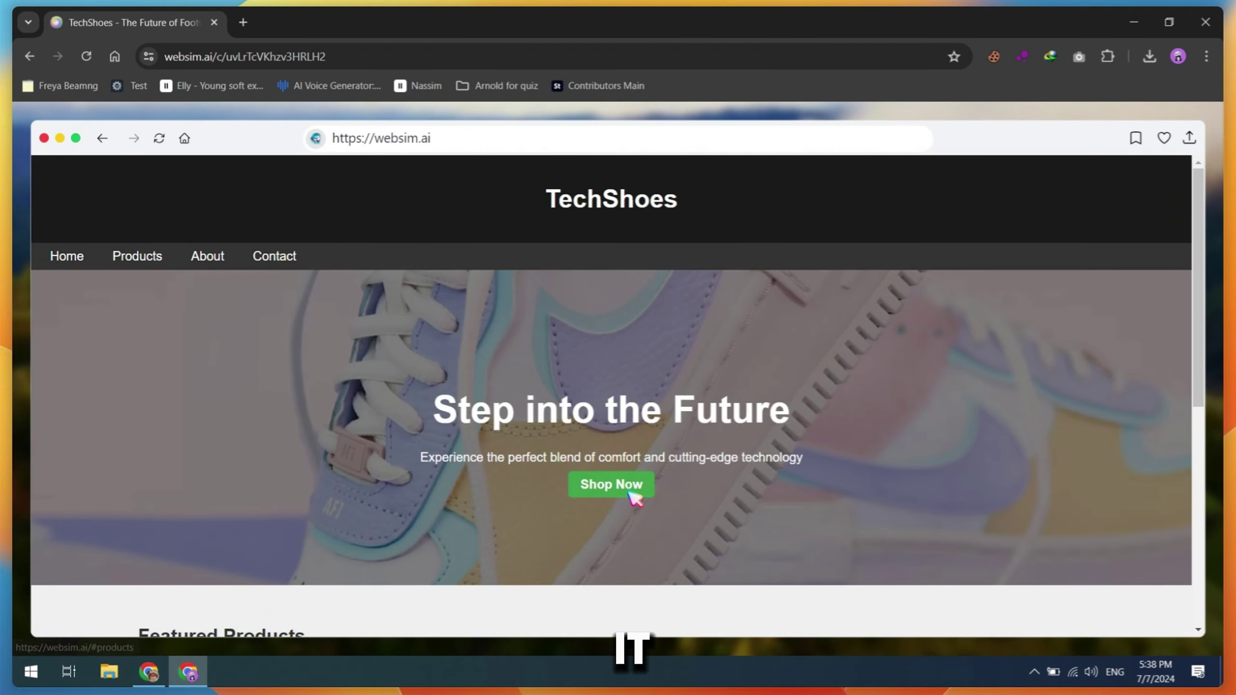
Jump to the TechShoes #products section, then bring up the prompt history
left_click(133, 257)
scroll(640, 455, "up", 1)
scroll(640, 456, "up", 5)
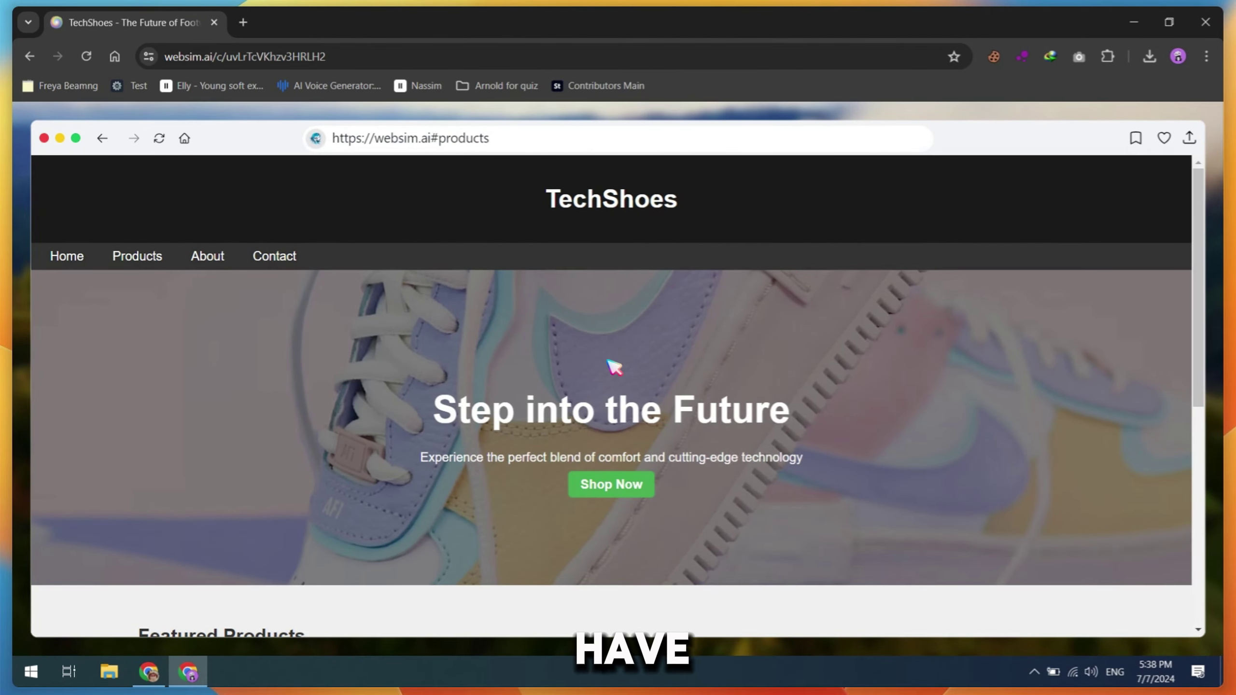
left_click(421, 142)
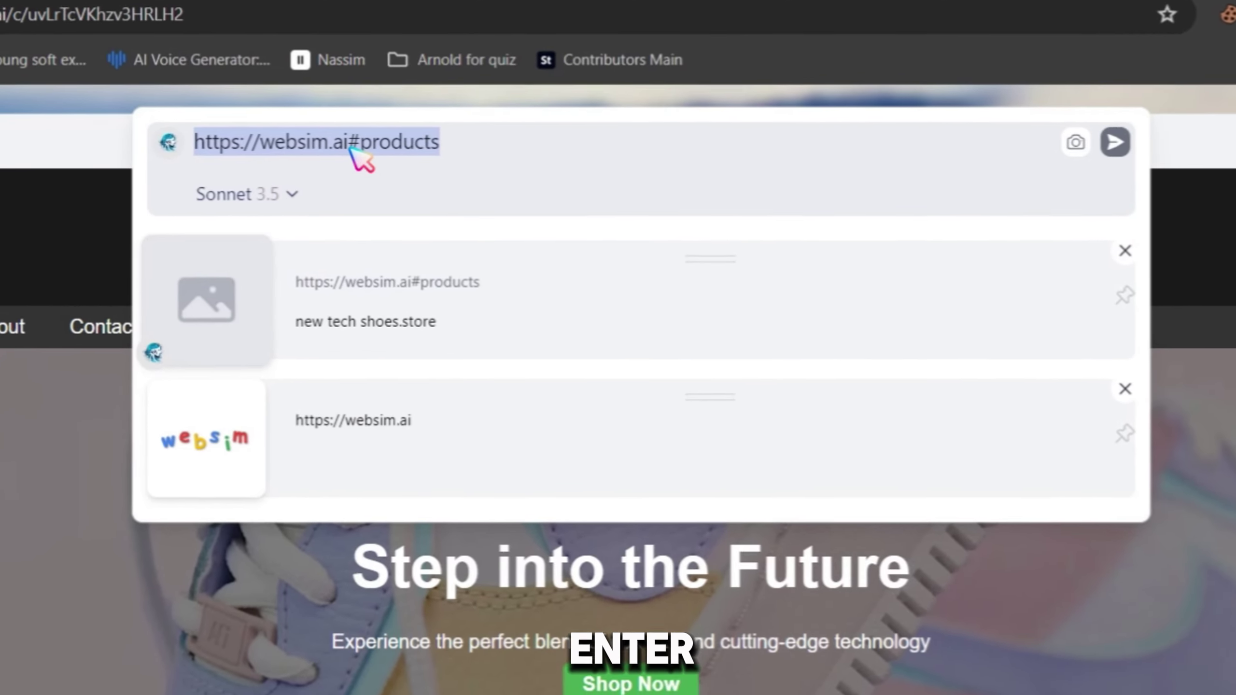
type("cre")
type("ate")
type(" wi")
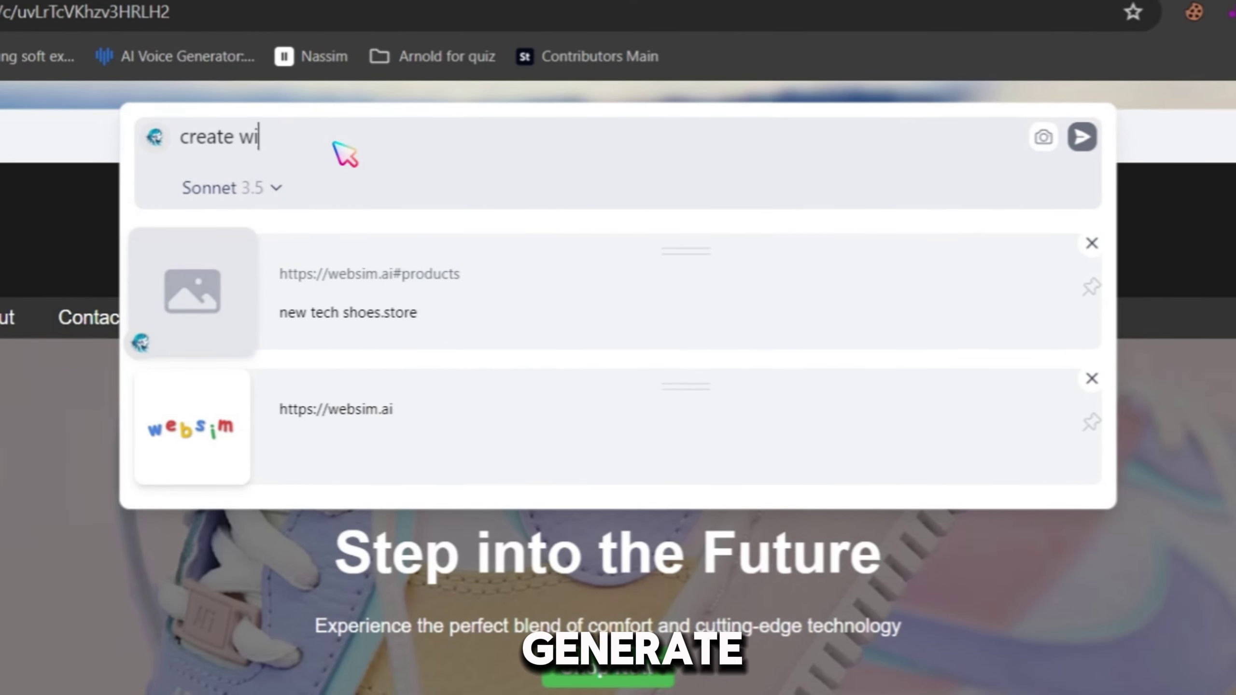
type("ndows xp desktop version with working all icone and inside all drive")
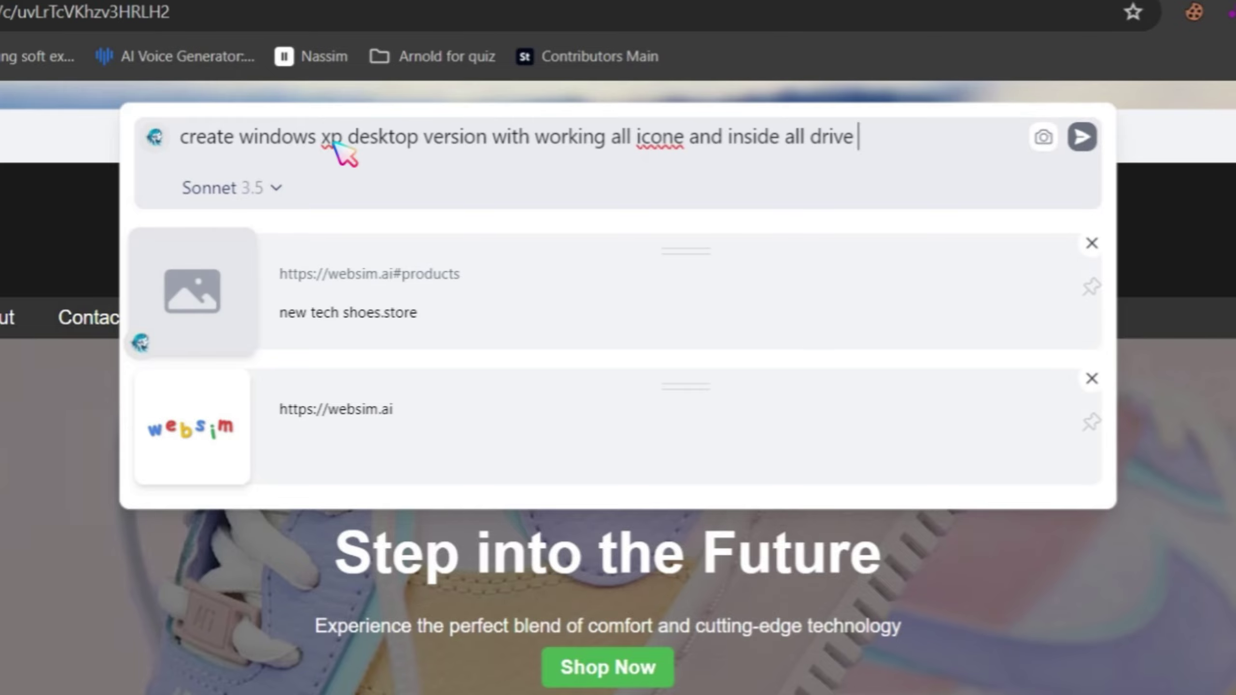
Submit a prompt for a Windows XP desktop with working icons
key("Return")
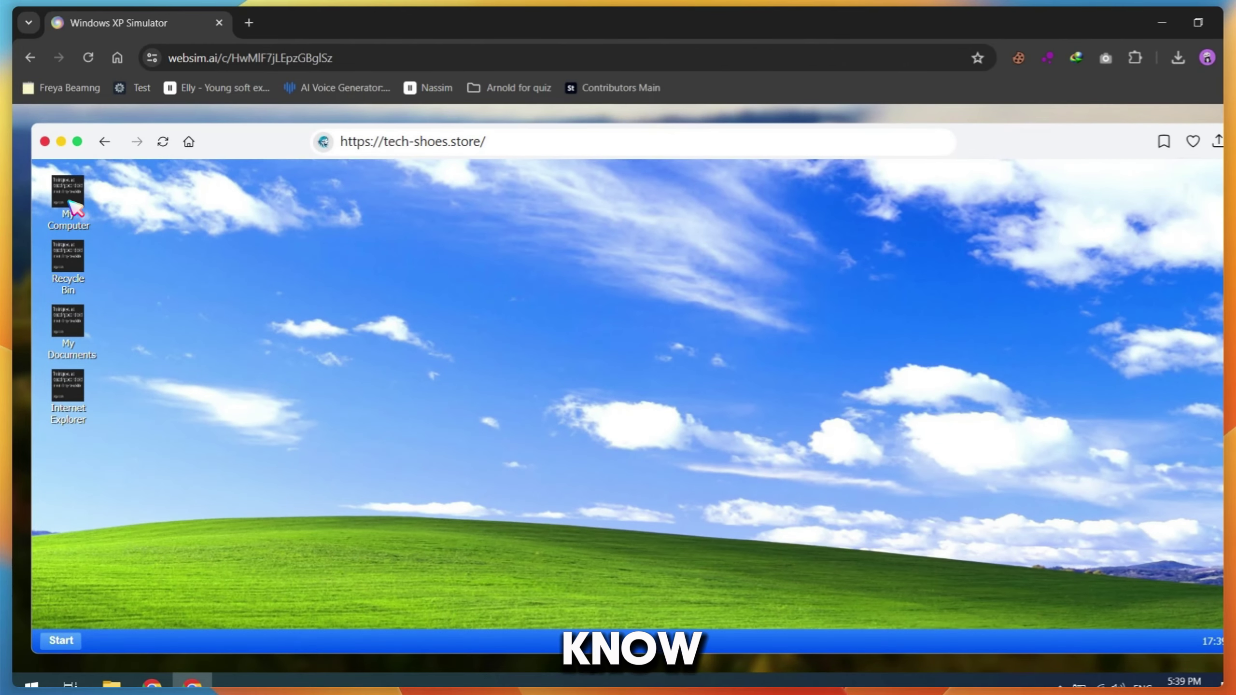
double_click(73, 206)
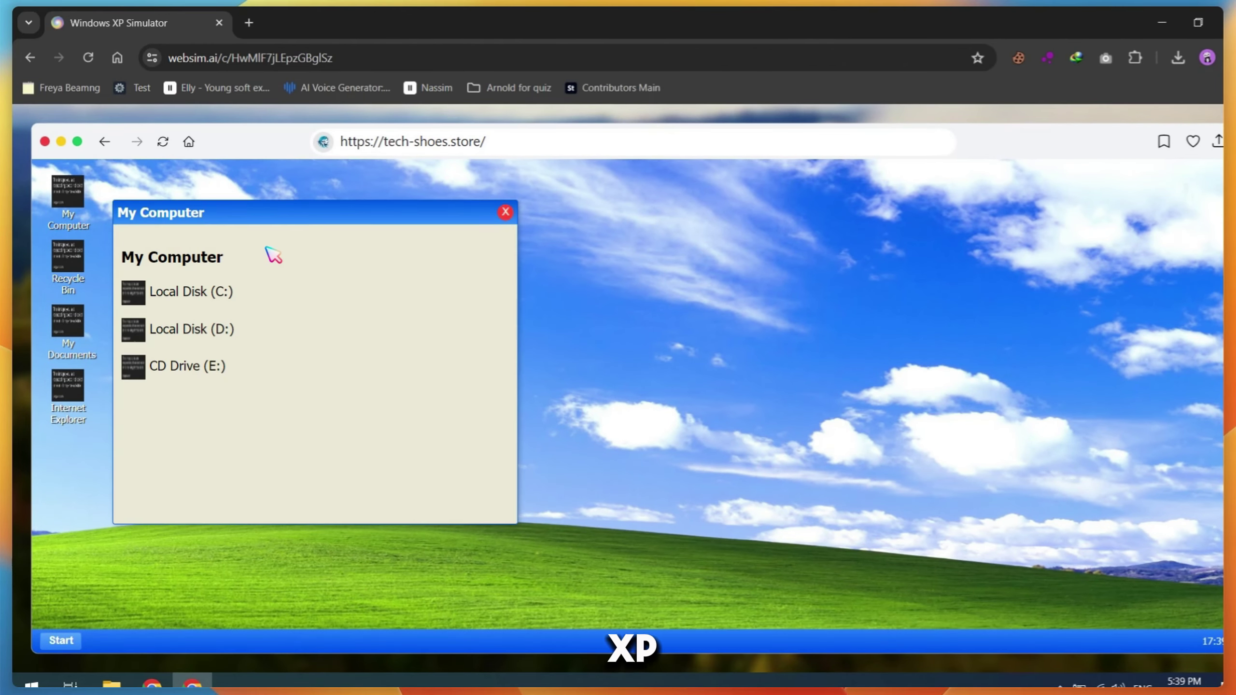
left_click(505, 212)
double_click(70, 391)
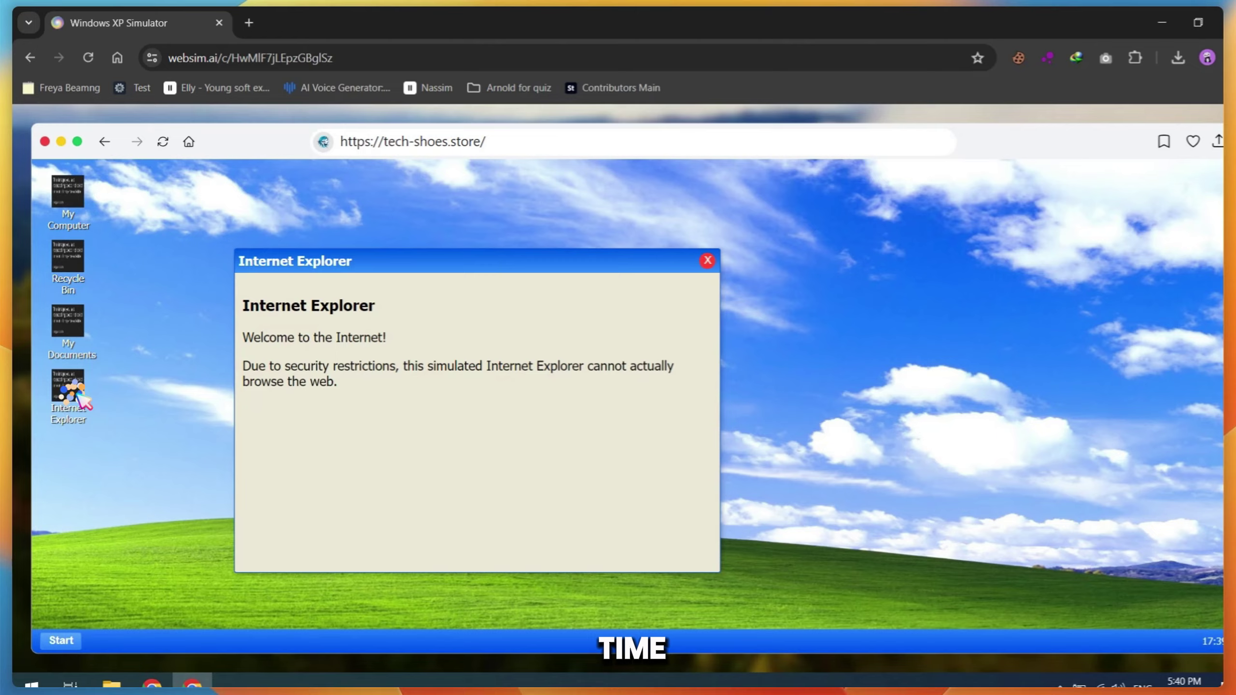
triple_click(474, 361)
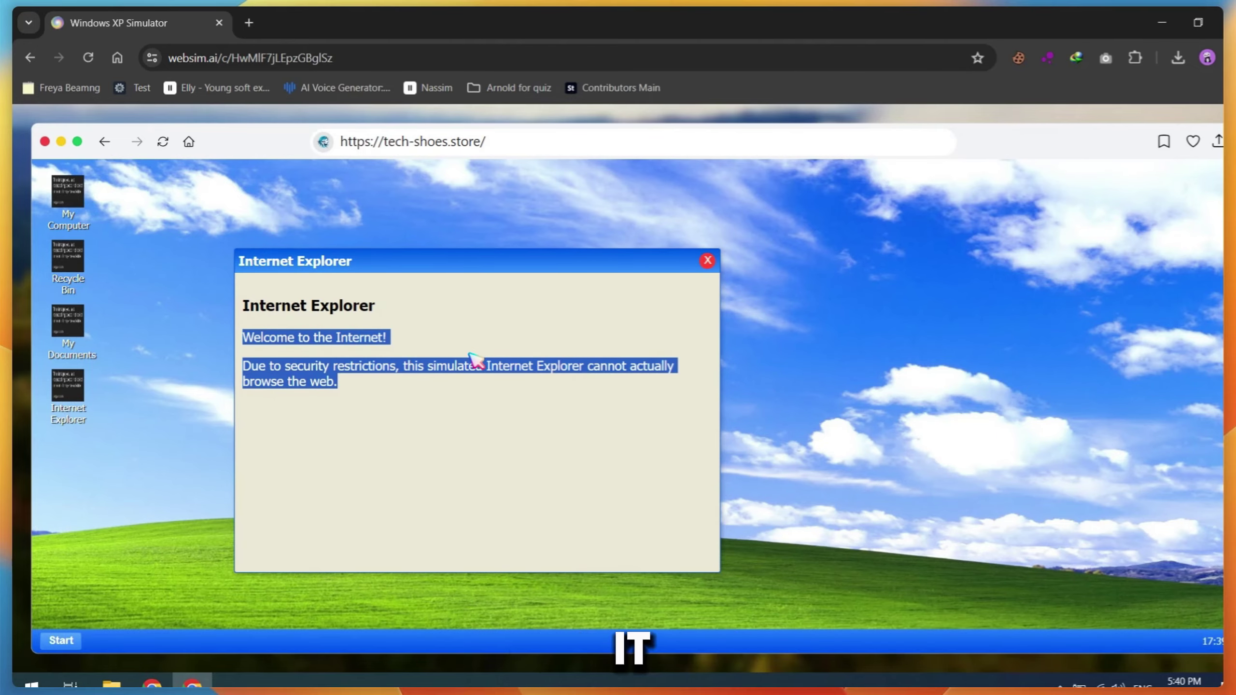
left_click(709, 262)
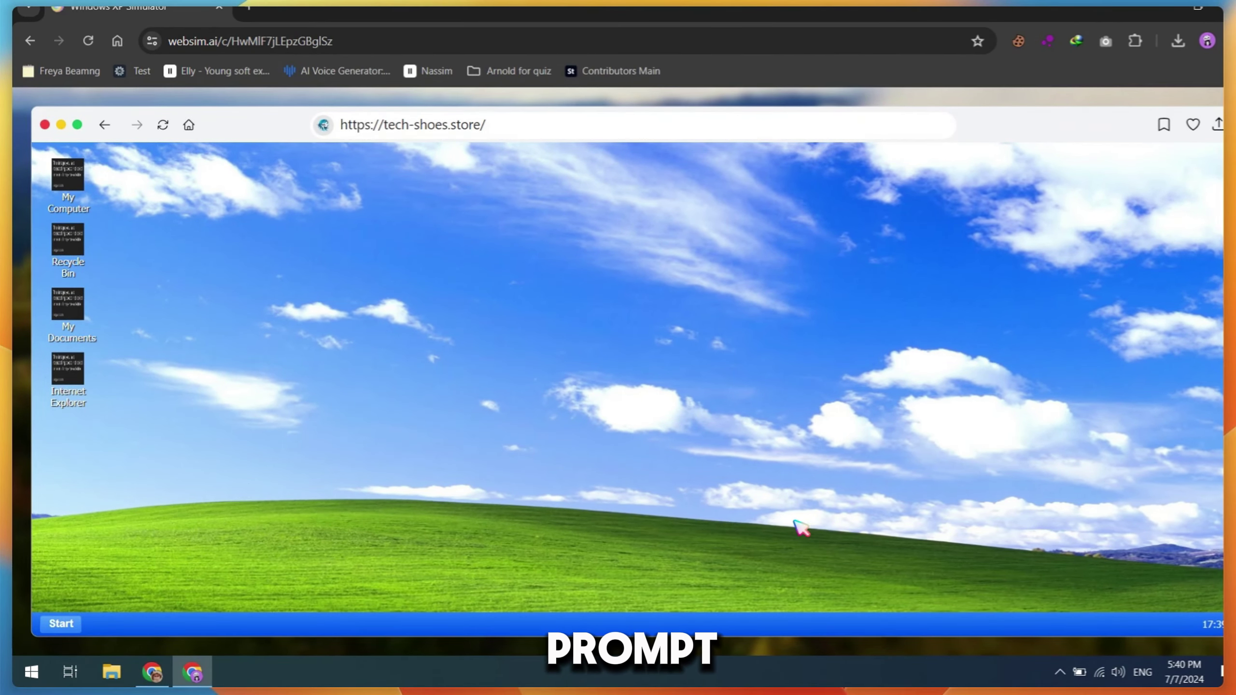
right_click(724, 488)
left_click(518, 470)
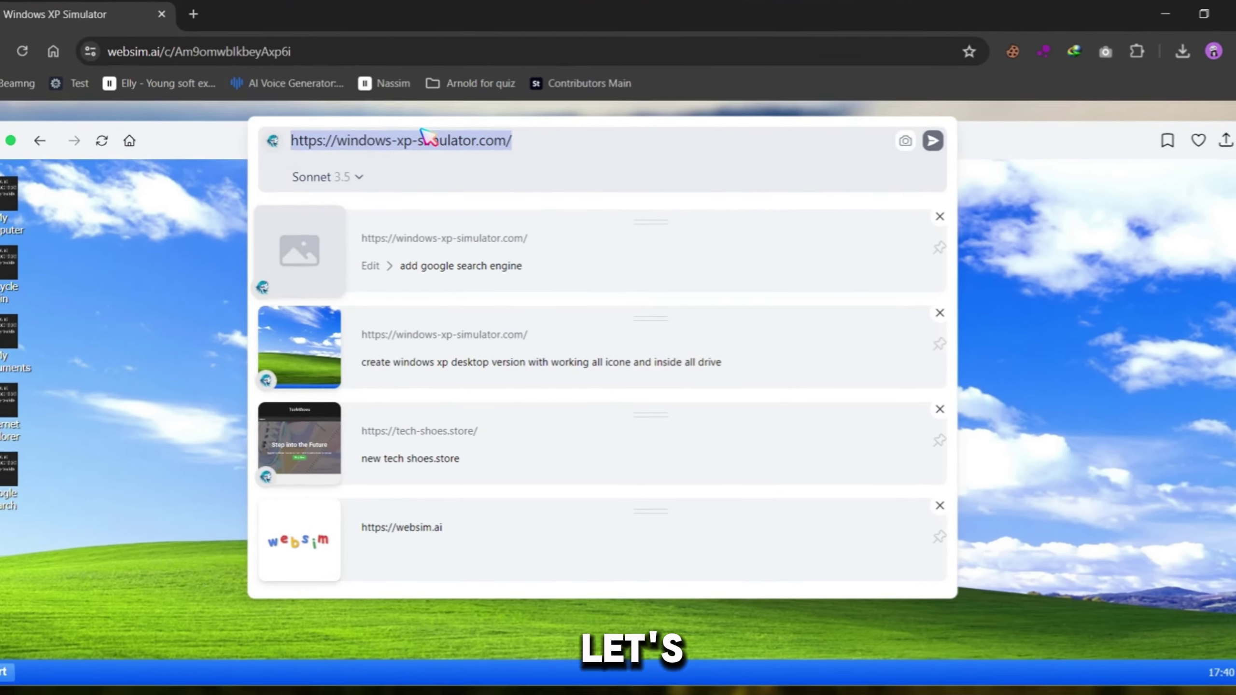
type("create a youtu")
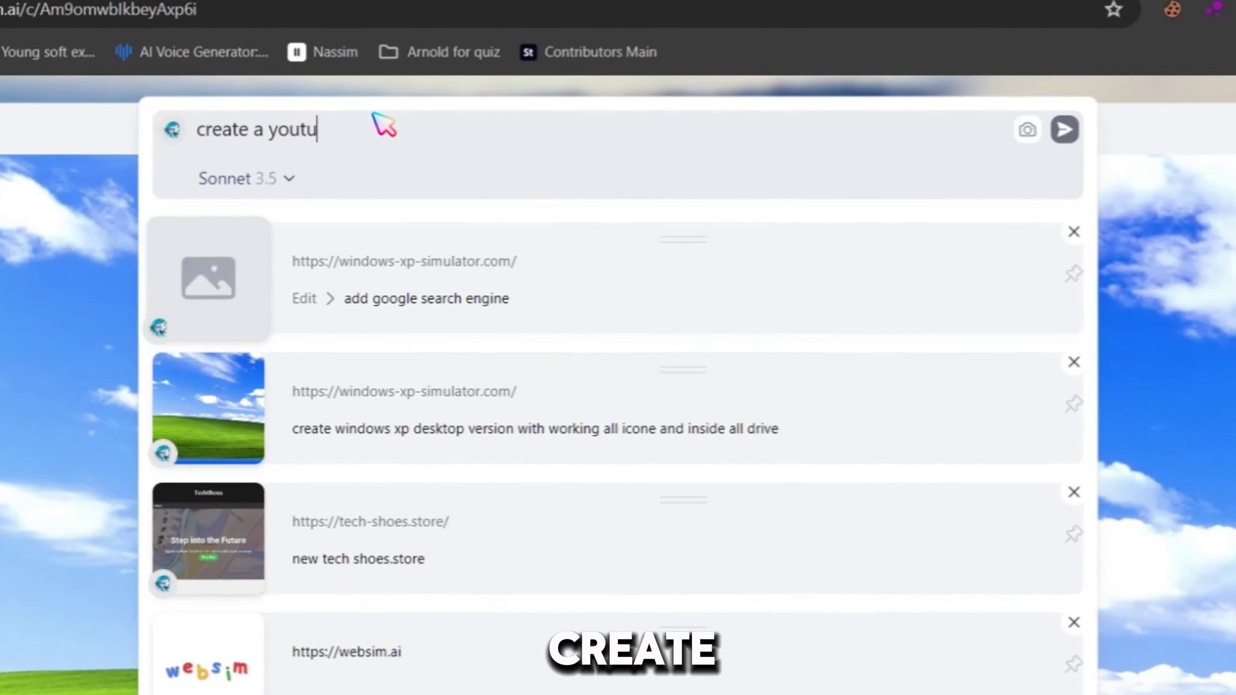
type("be keyword live reaserch")
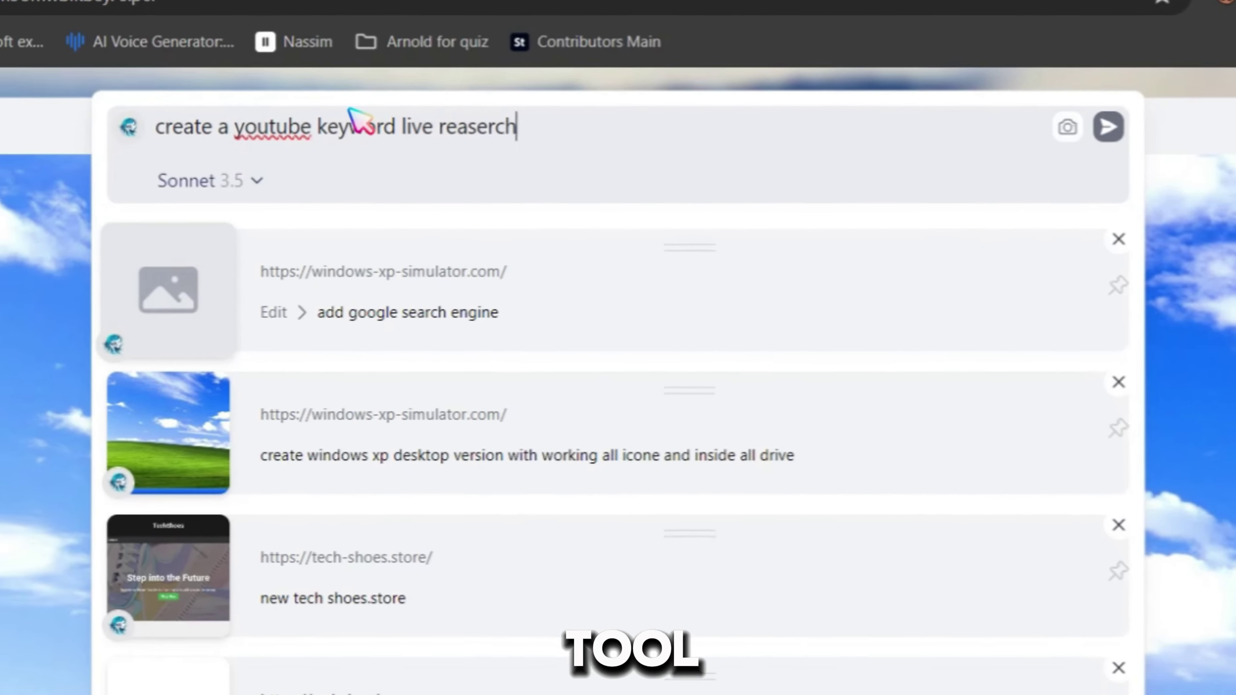
type(" tool")
Submit the YouTube keyword tool prompt (volume, CPC, competition) with 'YouTube' spelling corrected
right_click(329, 145)
left_click(360, 174)
type(", that show ")
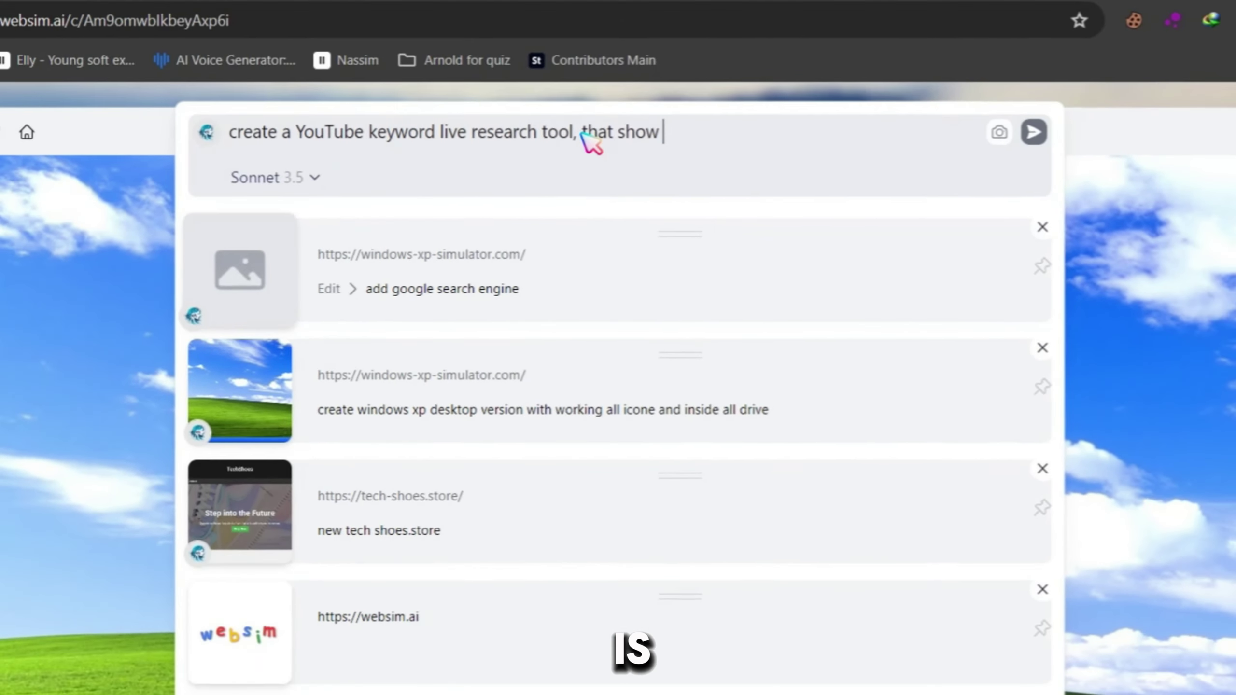
type("keyword volume,cpc and comp")
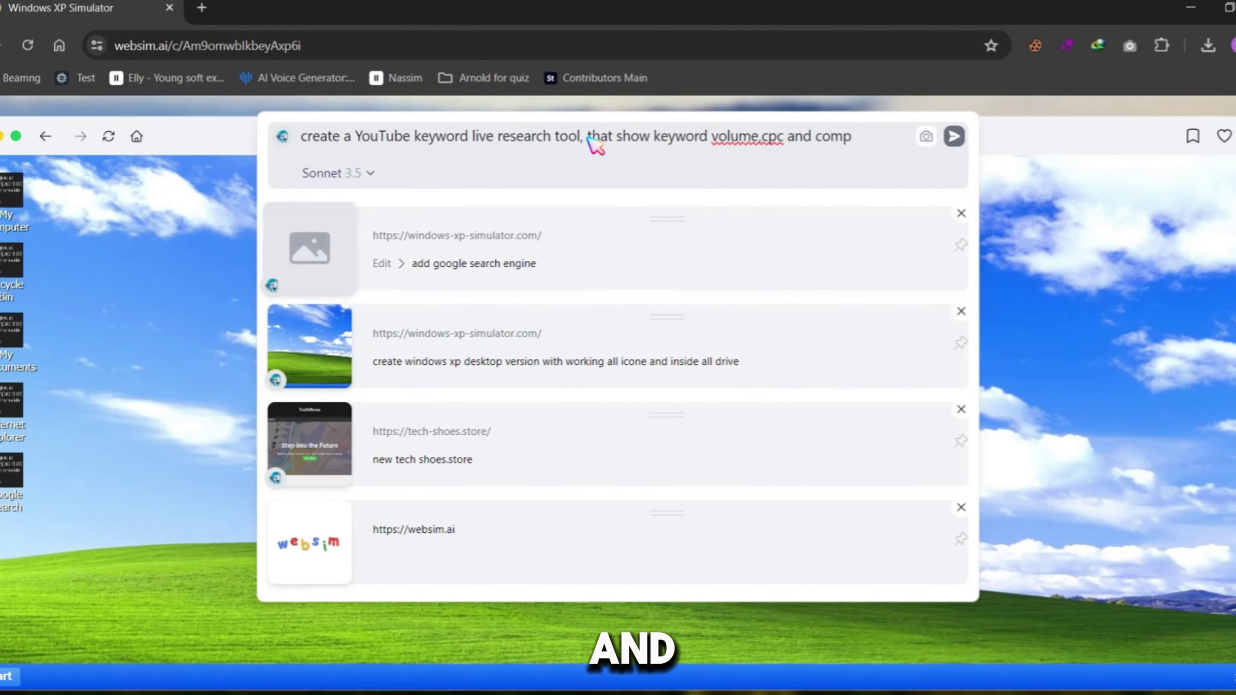
type("etition")
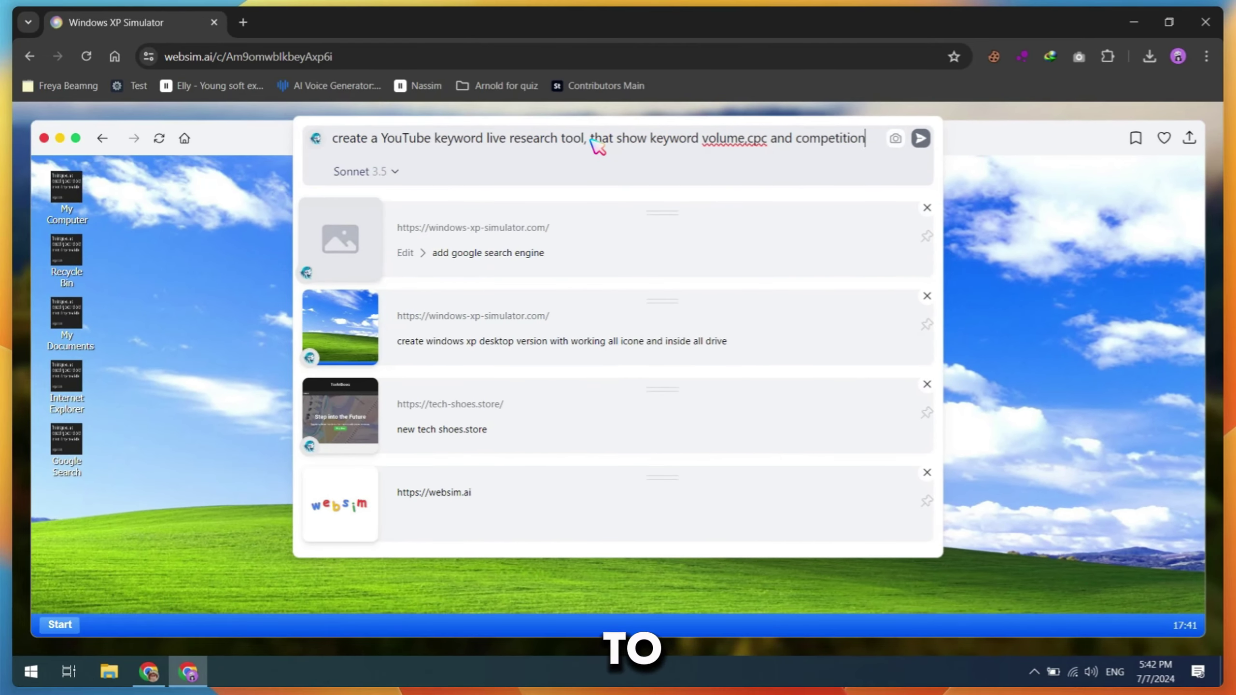
key("Return")
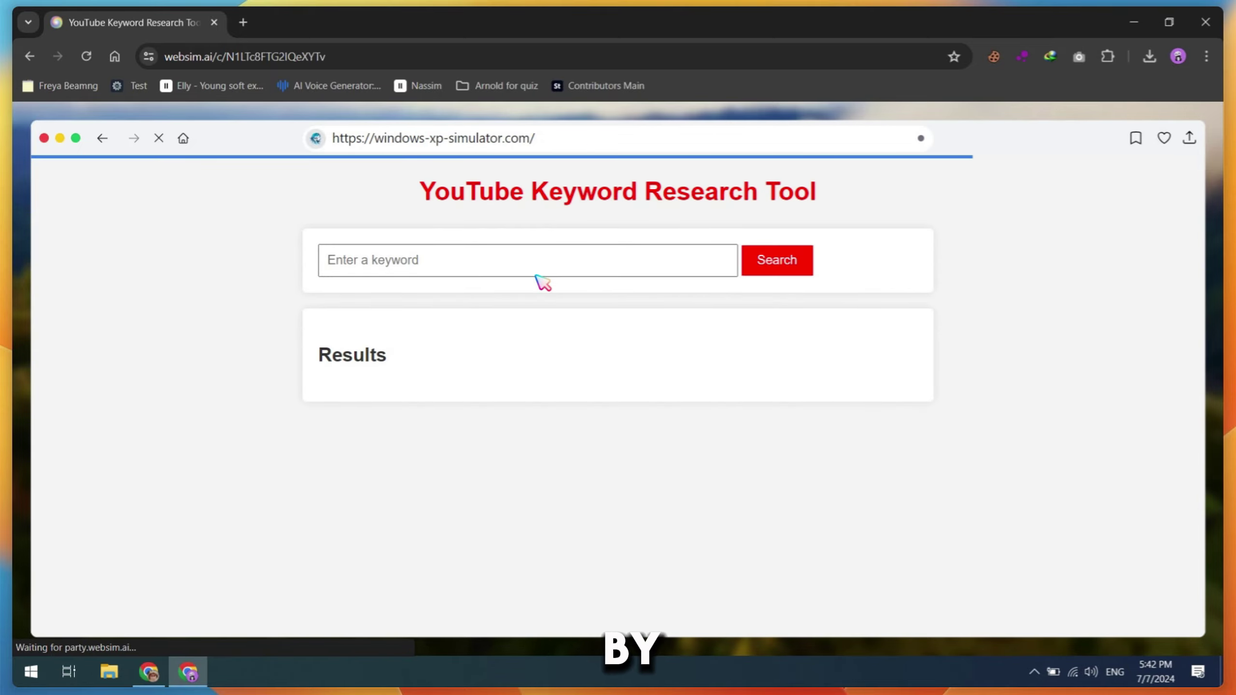
Search the keyword tool for 'saeed ai'
left_click(536, 274)
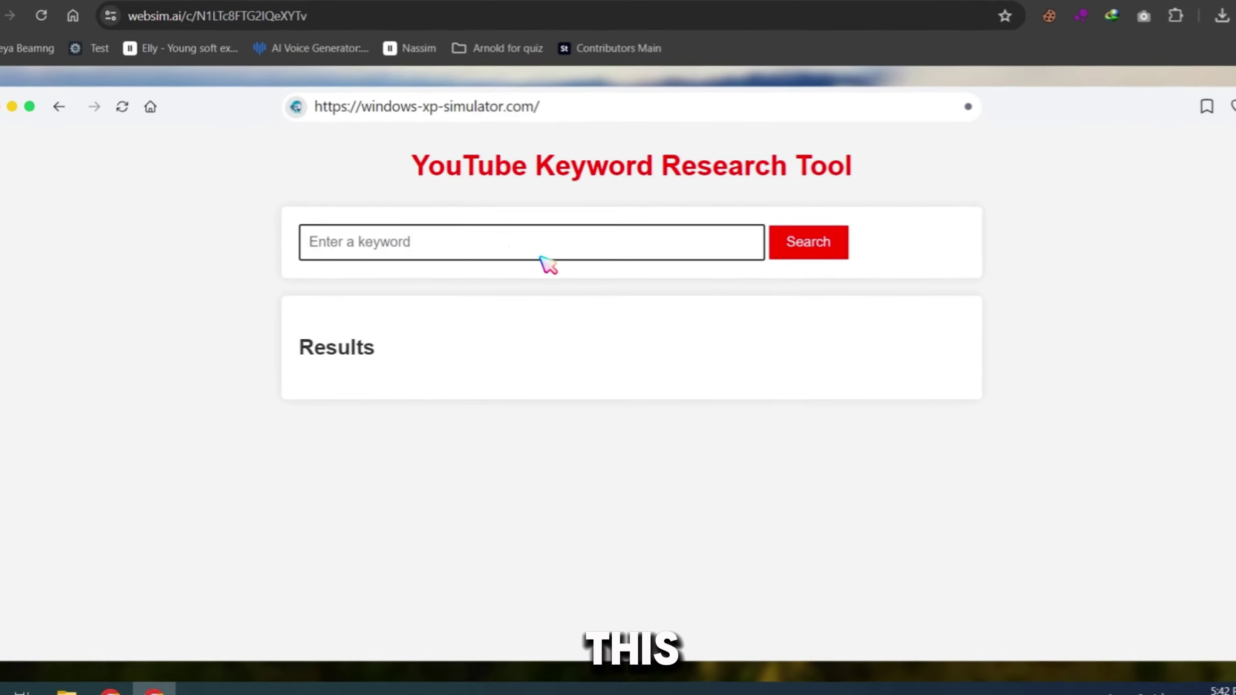
type("saeed ai")
left_click(888, 207)
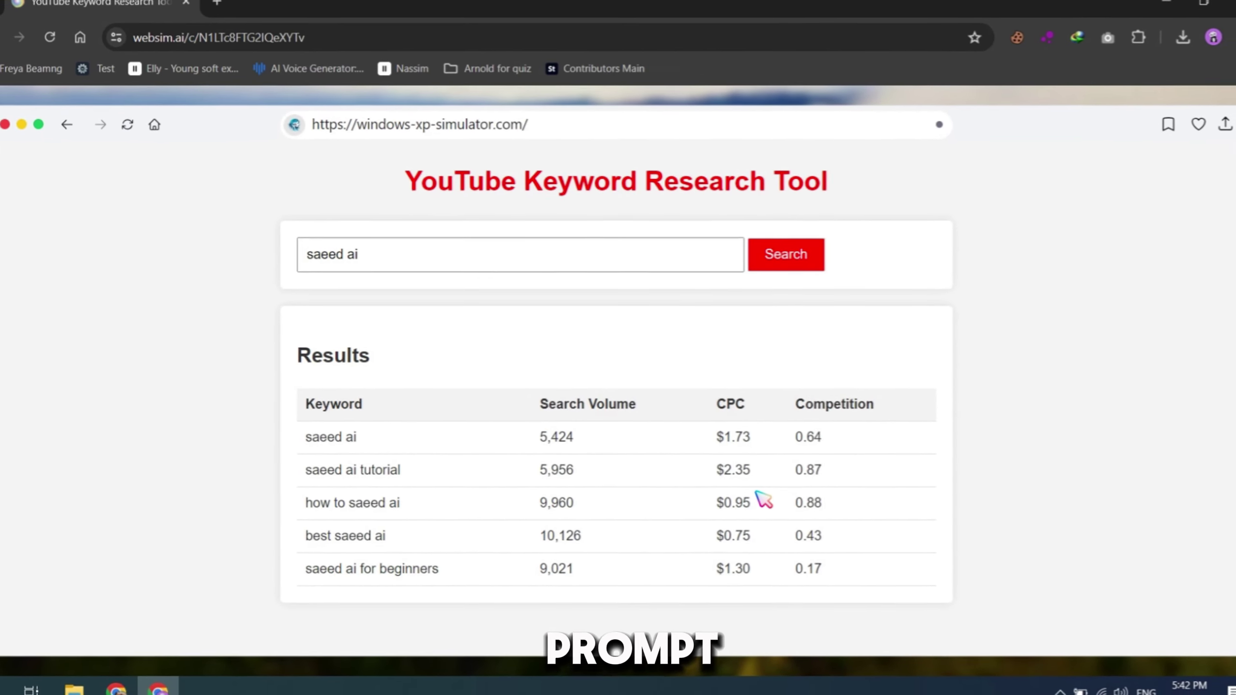
Write the realistic text-to-audio tool prompt with all language options, fixing the misspelled 'langauge'
left_click(485, 39)
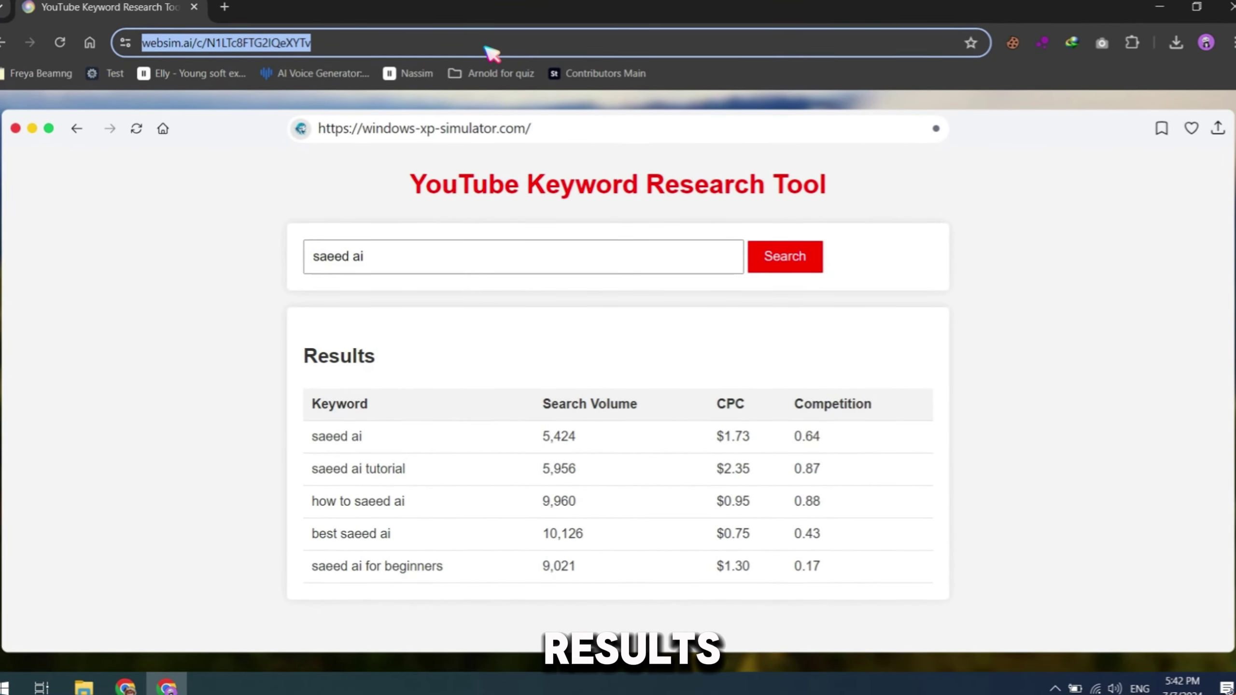
type("create")
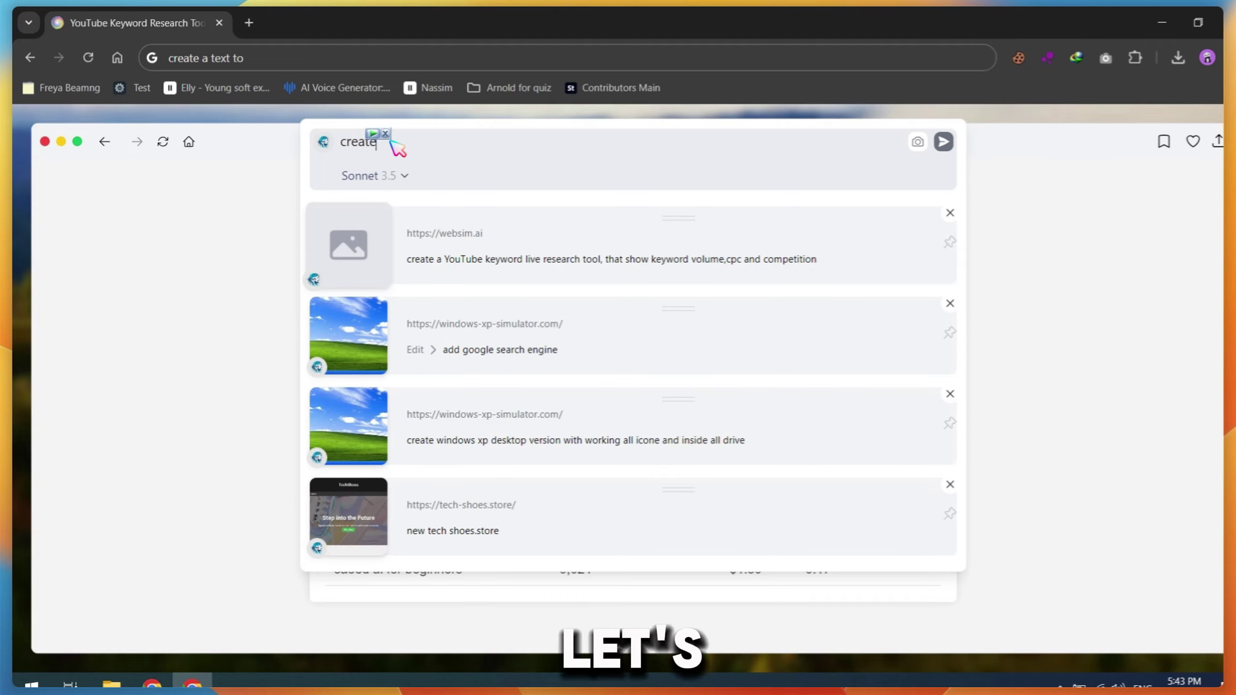
type(" a realistic text to audio ai tool with all langauge option")
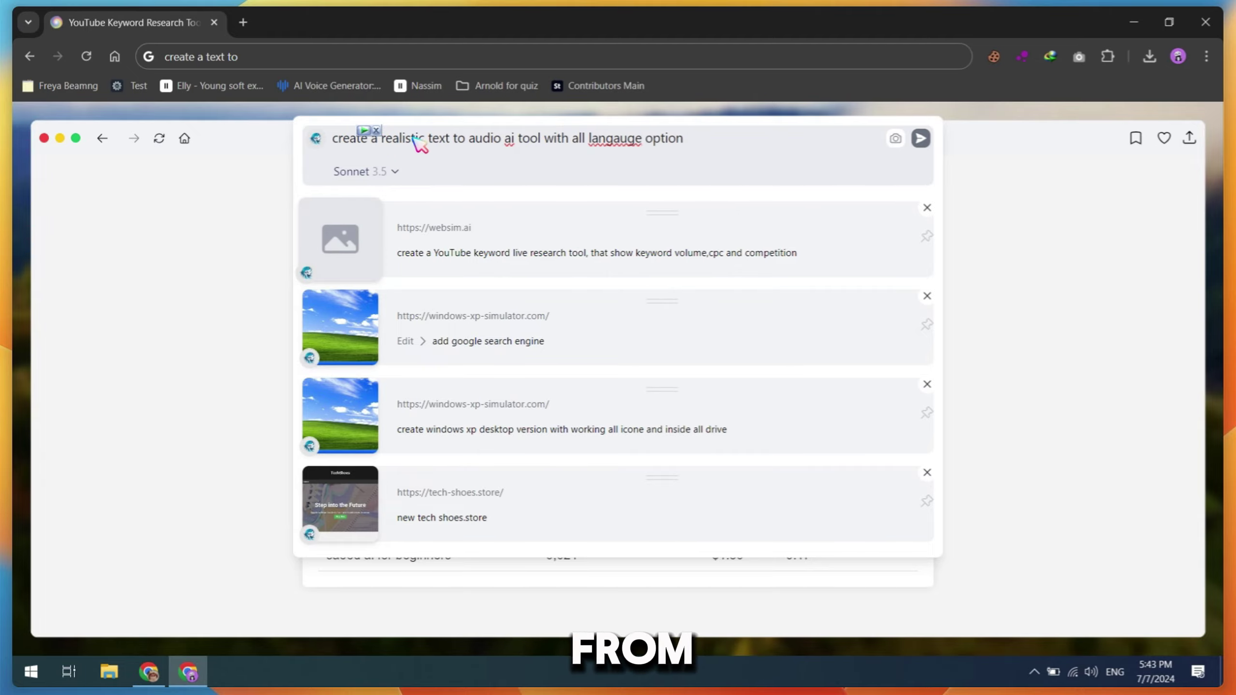
double_click(616, 138)
type("language")
triple_click(704, 140)
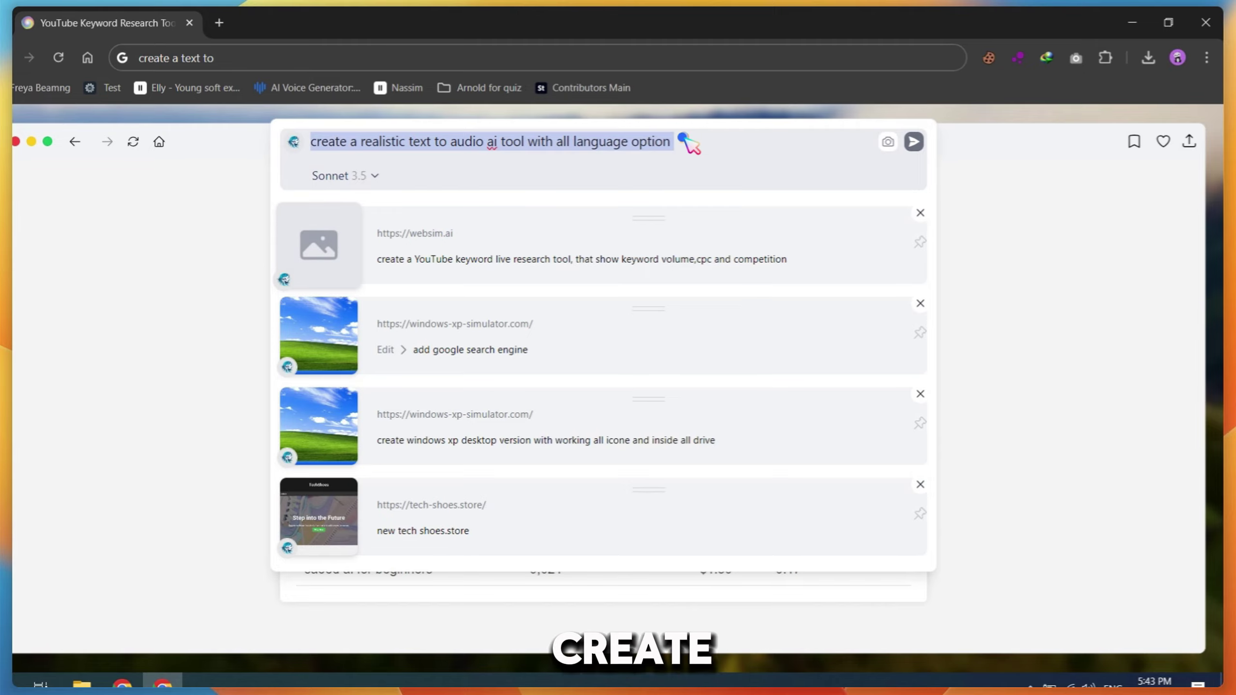
left_click(688, 142)
type("play")
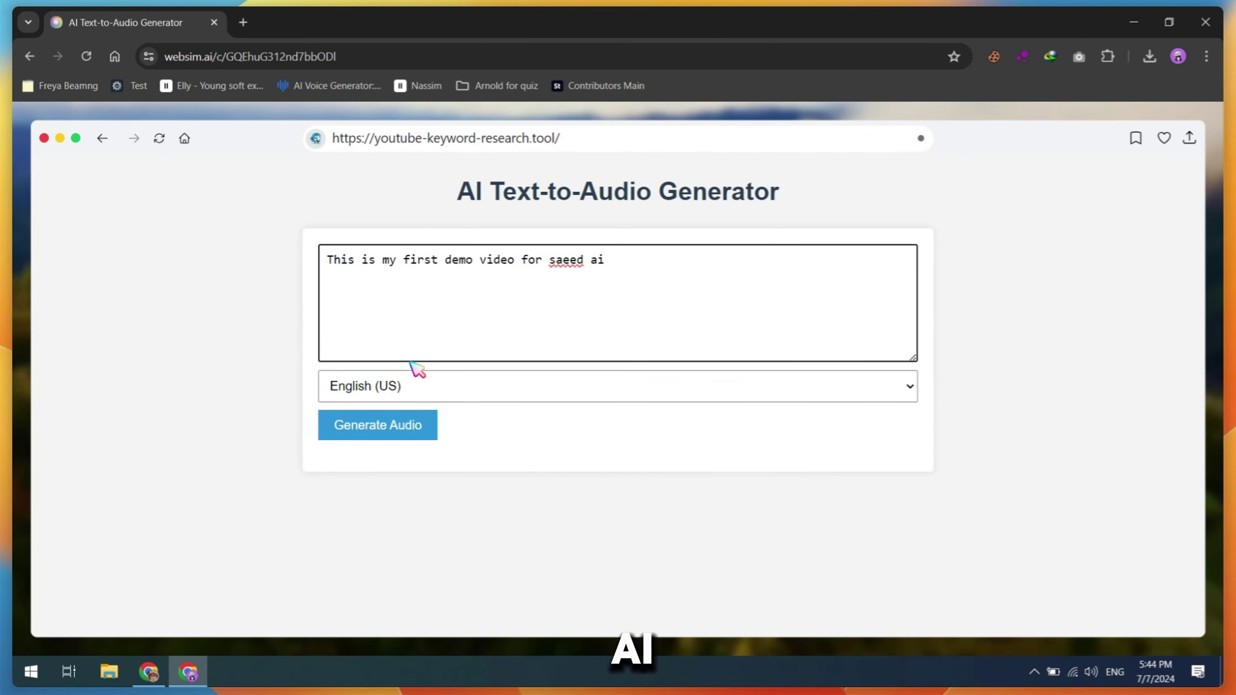
Generate and play English (US) audio of the demo sentence, then generate it again
left_click(391, 428)
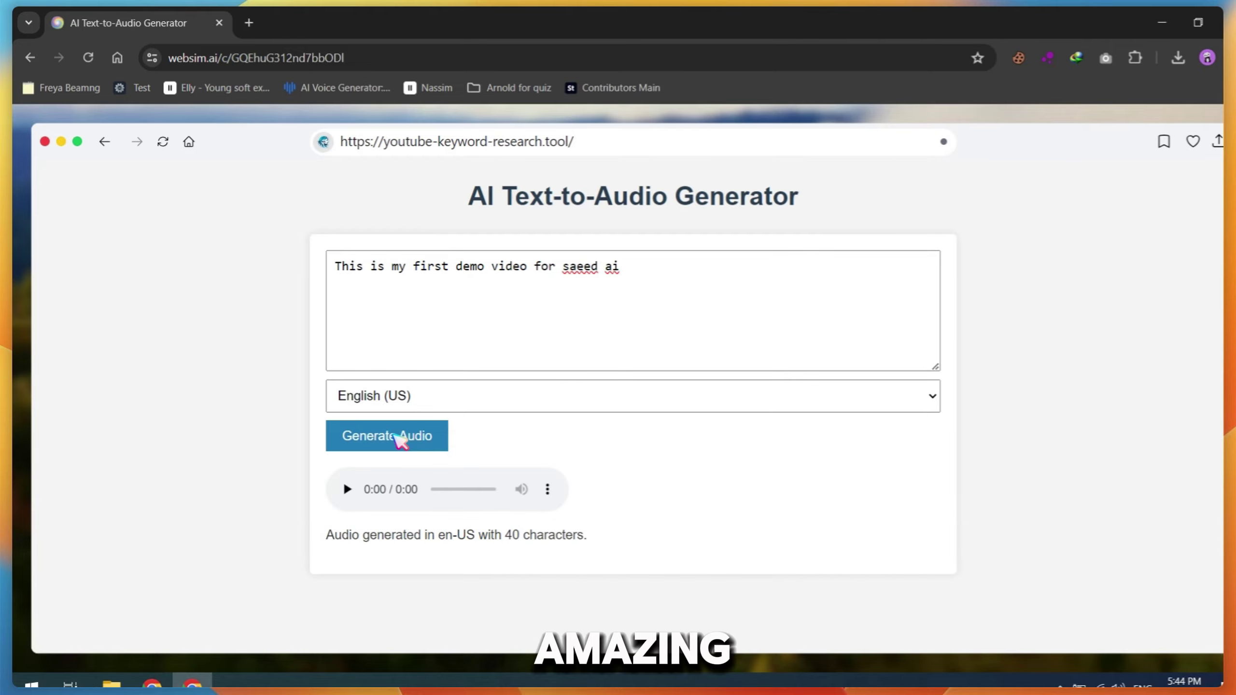
left_click(347, 489)
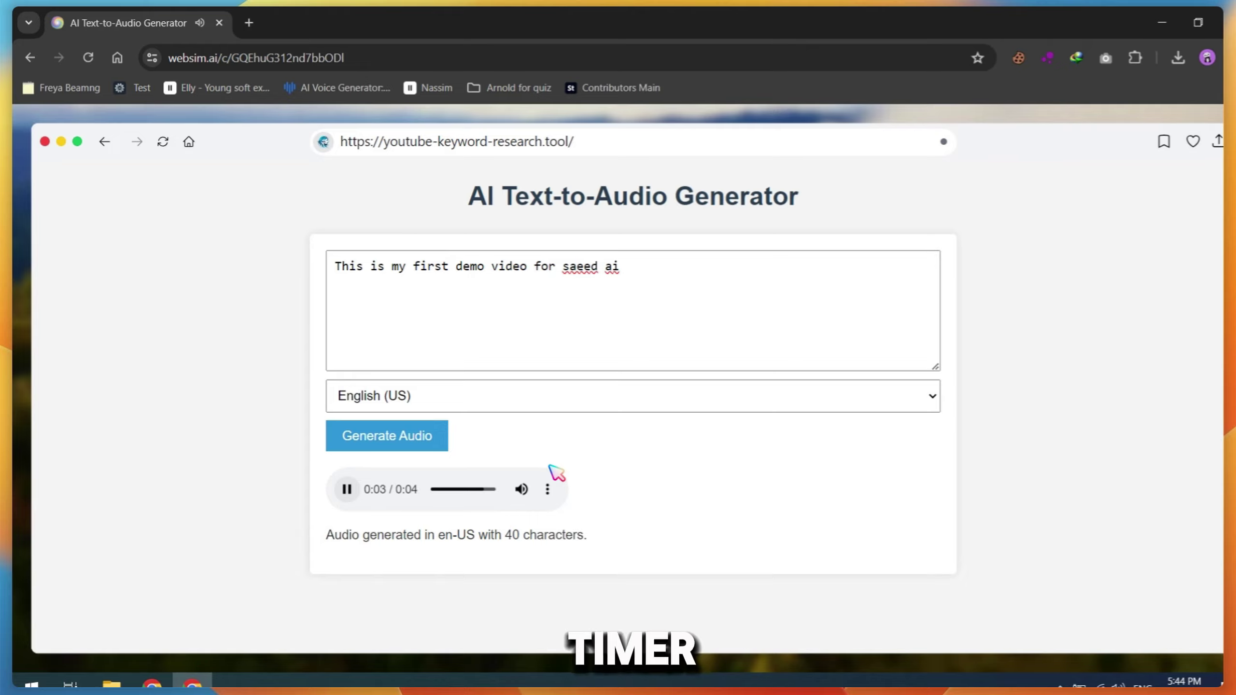
left_click(365, 441)
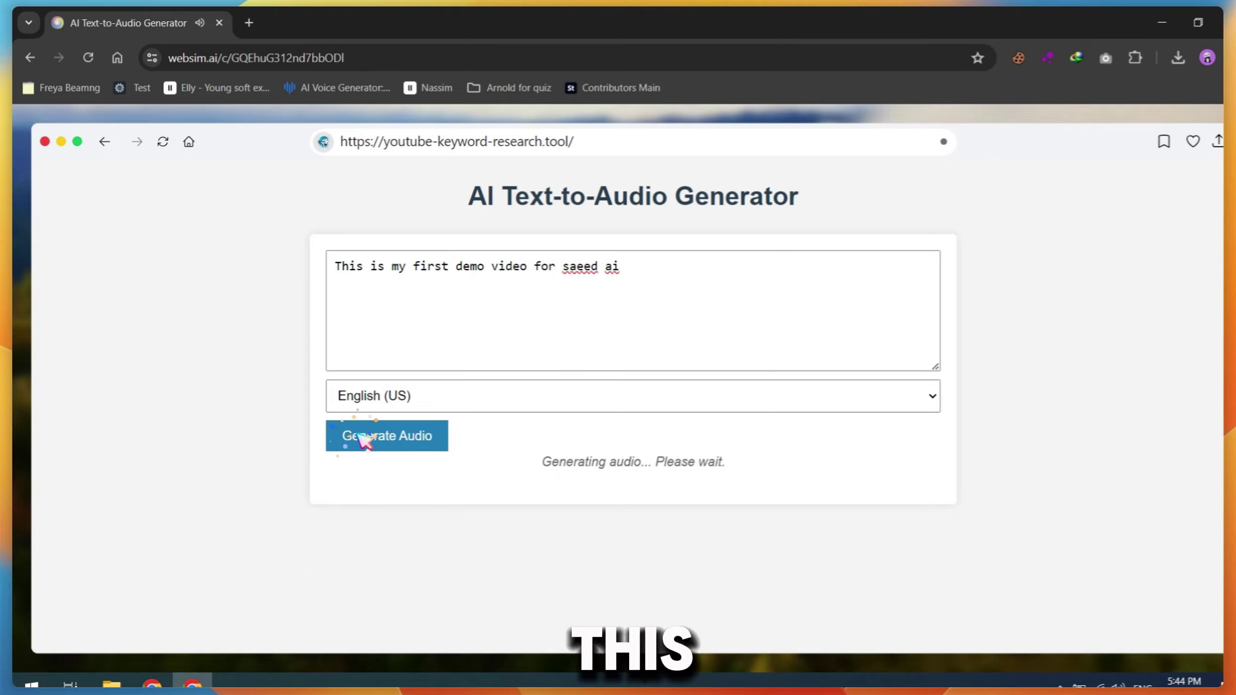